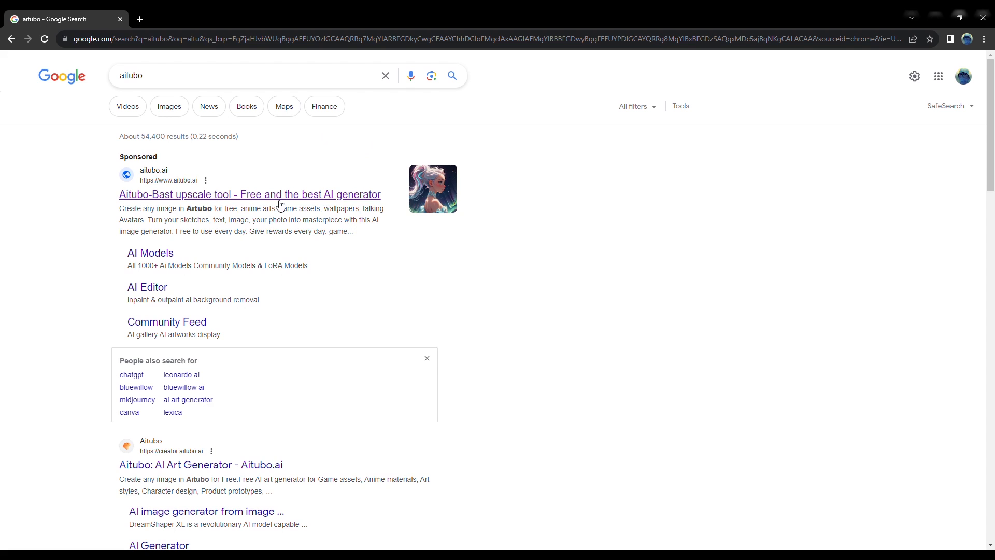
# Step: Open the Aitubo website from the search results and launch its AI image generator
pyautogui.scroll(-5, 512, 326)
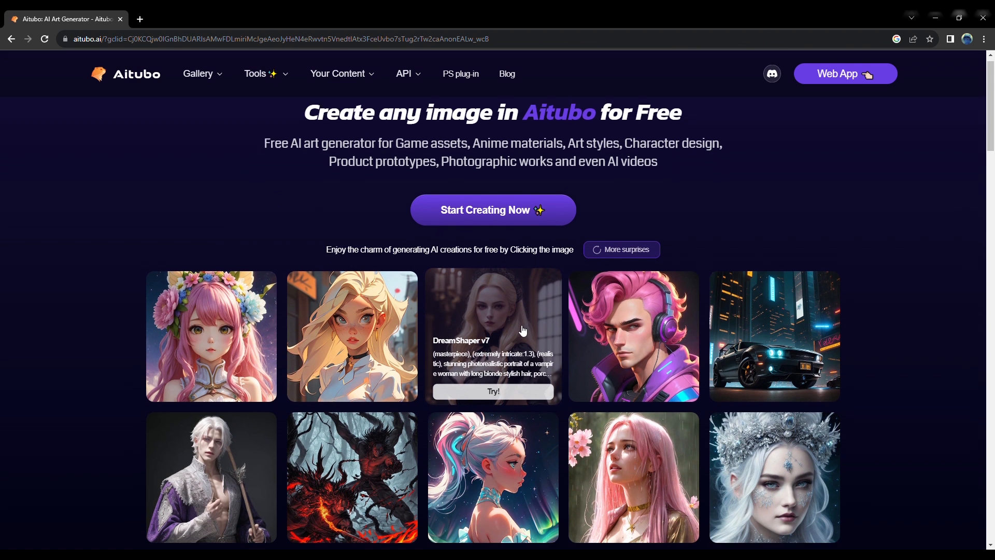
pyautogui.scroll(-3, 513, 326)
pyautogui.click(408, 360)
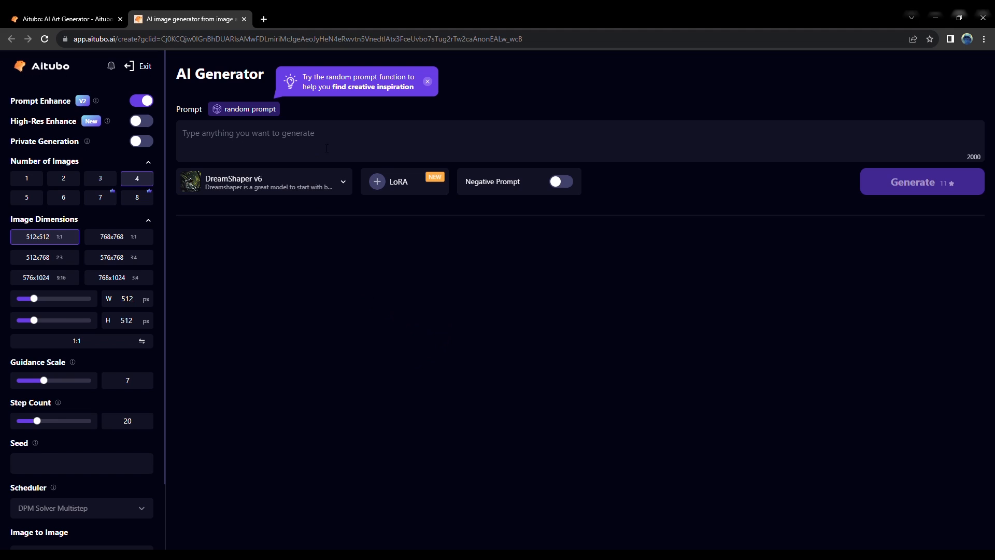
# Step: Enter "Ominous sky with" as the beginning of the image prompt
pyautogui.click(400, 148)
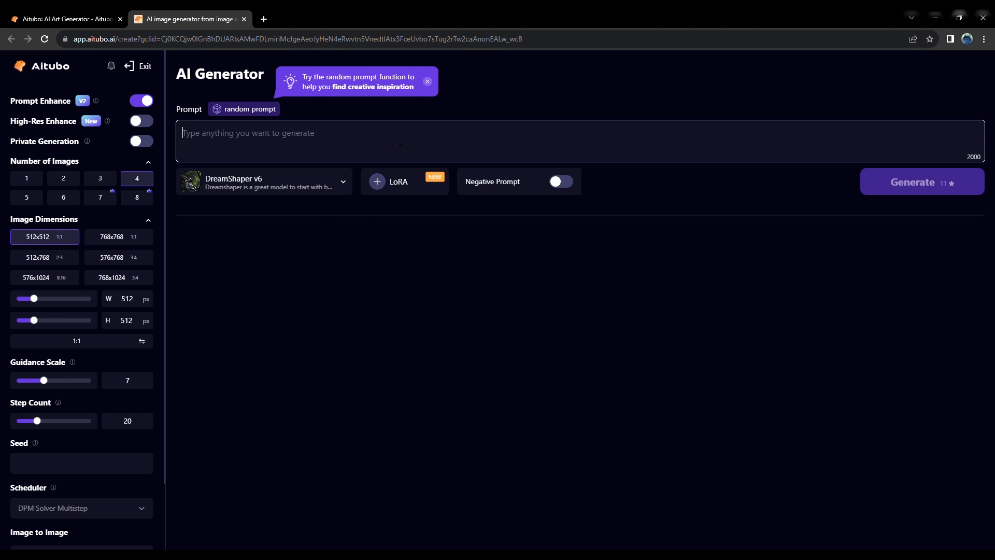
pyautogui.write('Ominous s')
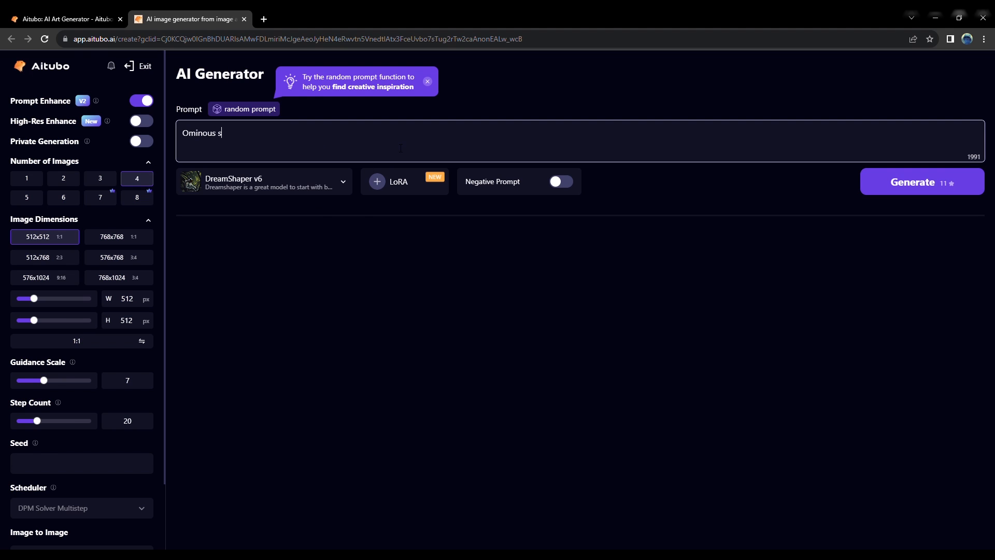
pyautogui.write('ky with')
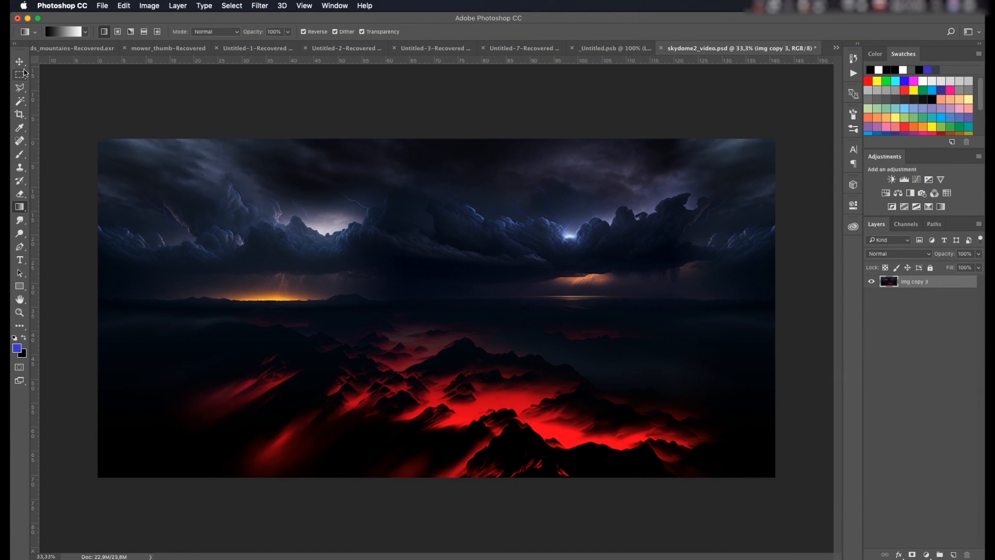
# Step: Switch to Photoshop and inspect the detail of the red lava mountains in skydome2_video.psd at up to 200% magnification
pyautogui.press('v')
pyautogui.scroll(5, 567, 382)
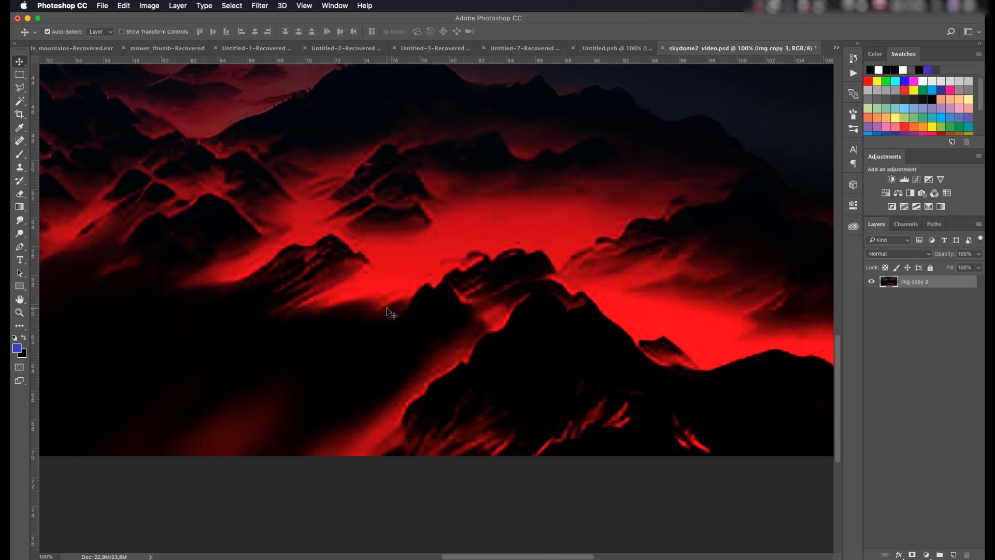
pyautogui.press('super+plus')
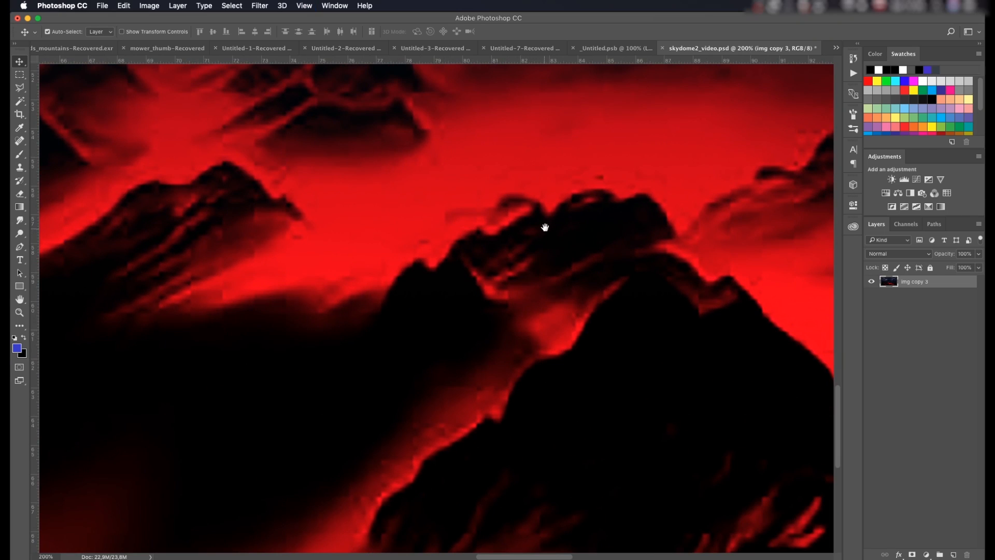
pyautogui.moveTo(544, 225); pyautogui.dragTo(445, 277)
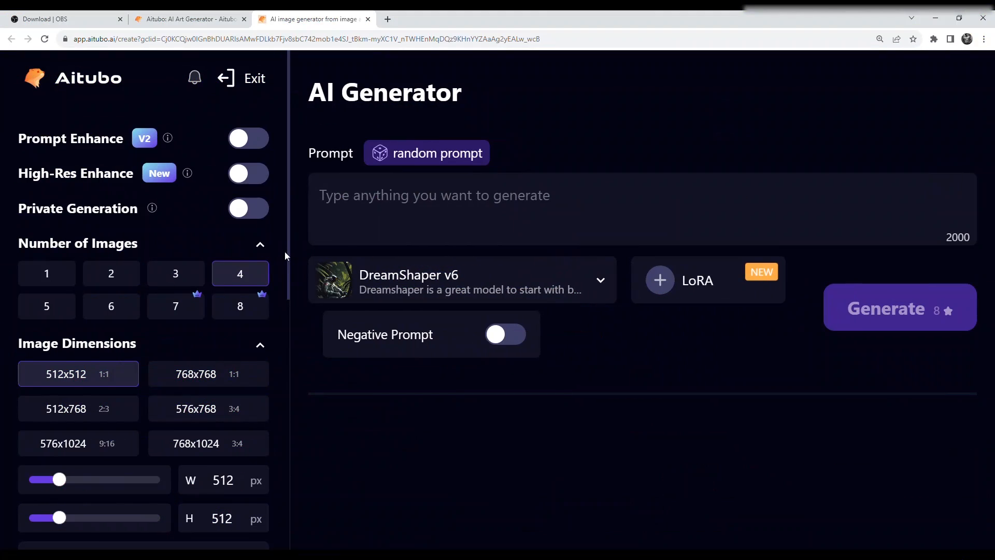
# Step: Switch to the Aitubo generator and increase the width in the image dimensions
pyautogui.scroll(-2, 288, 260)
pyautogui.moveTo(288, 266); pyautogui.dragTo(278, 315)
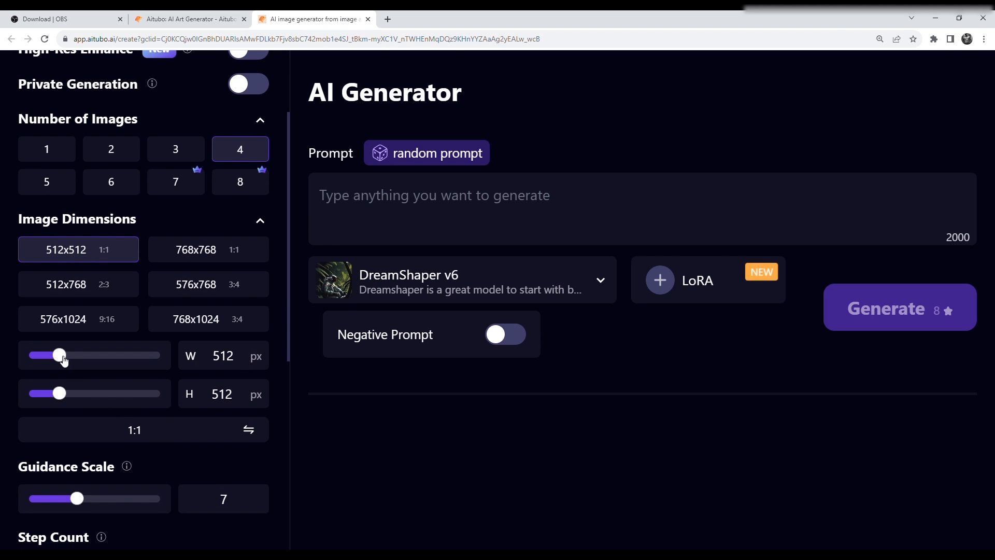
pyautogui.moveTo(62, 359); pyautogui.dragTo(160, 365)
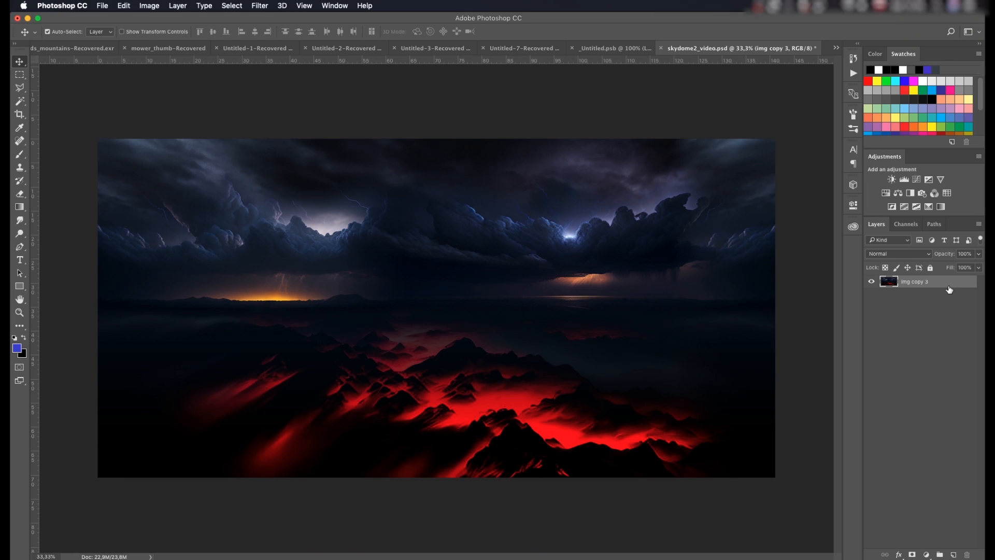
# Step: Switch to Photoshop, duplicate the img copy 3 layer and flip the duplicate horizontally
pyautogui.press('super+j')
pyautogui.press('super+t')
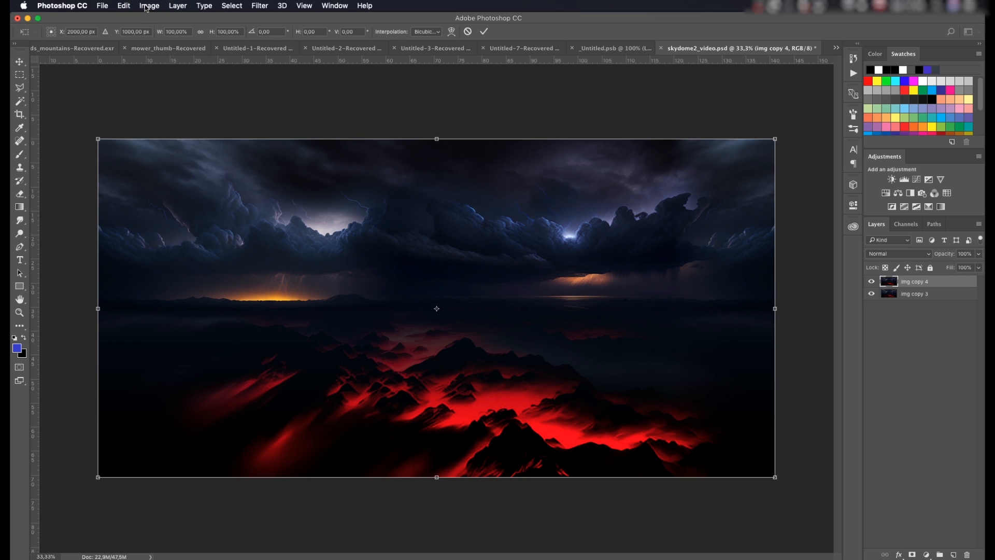
pyautogui.click(123, 5)
pyautogui.moveTo(161, 232)
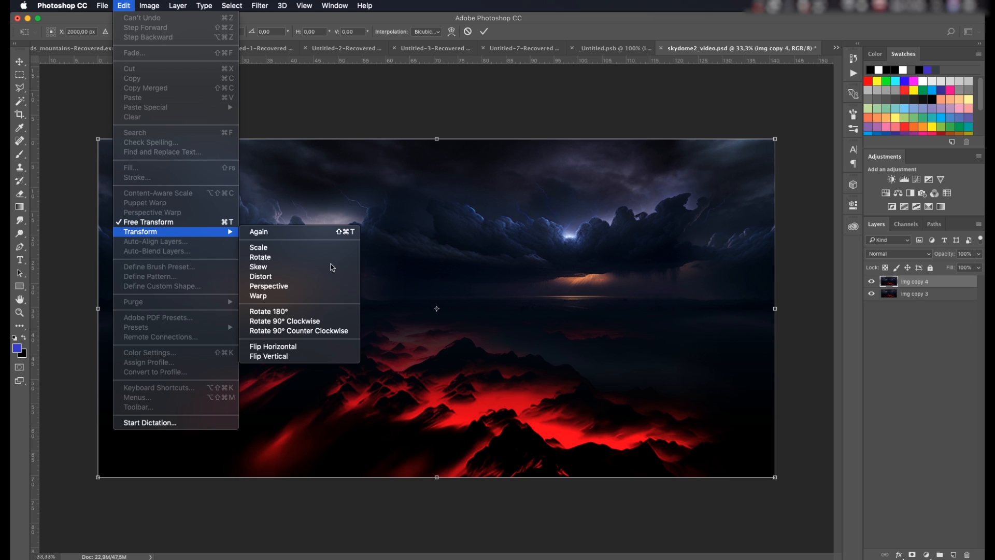
pyautogui.click(273, 346)
pyautogui.press('Return')
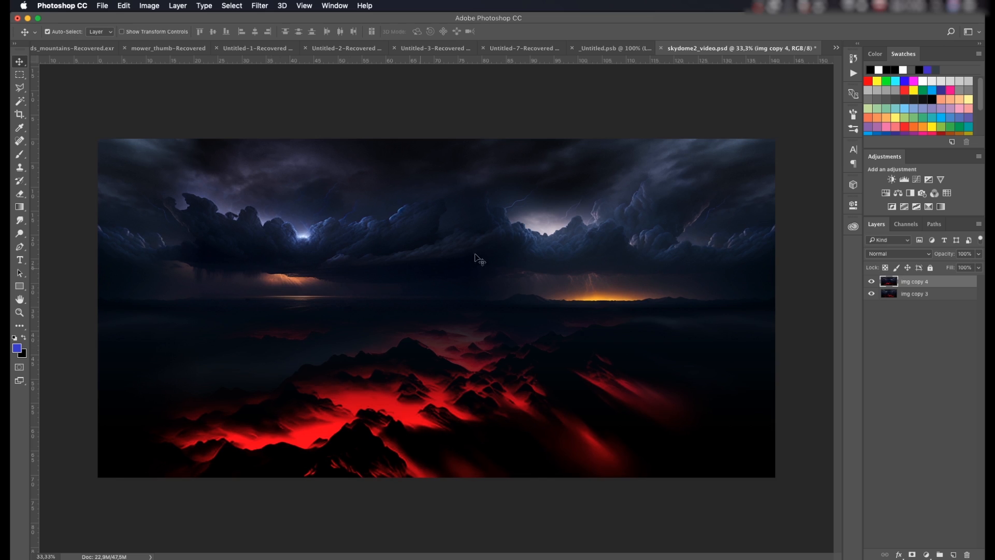
# Step: Add a layer mask to the flipped copy and blend its right edge inward with a short black-to-white gradient
pyautogui.click(912, 554)
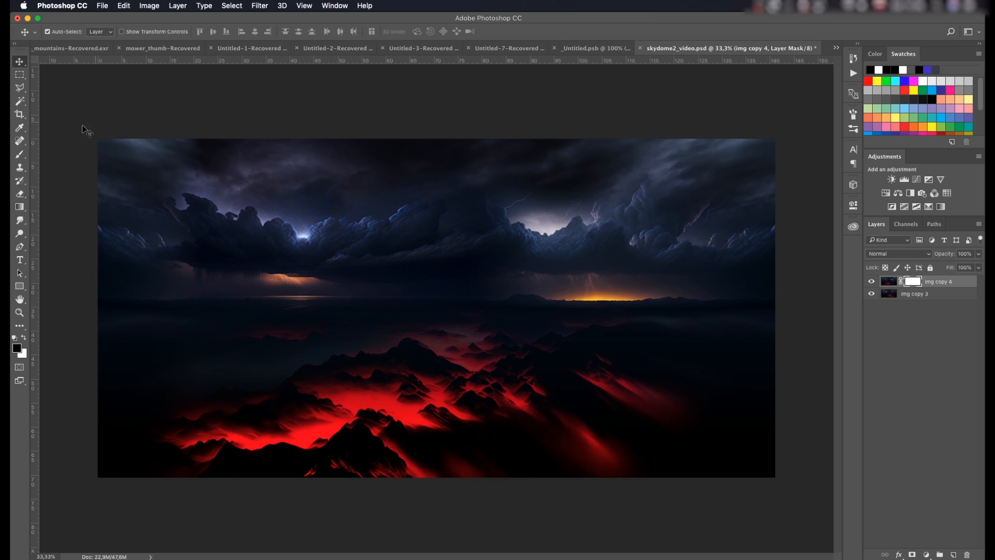
pyautogui.click(19, 206)
pyautogui.moveTo(771, 266); pyautogui.dragTo(701, 274)
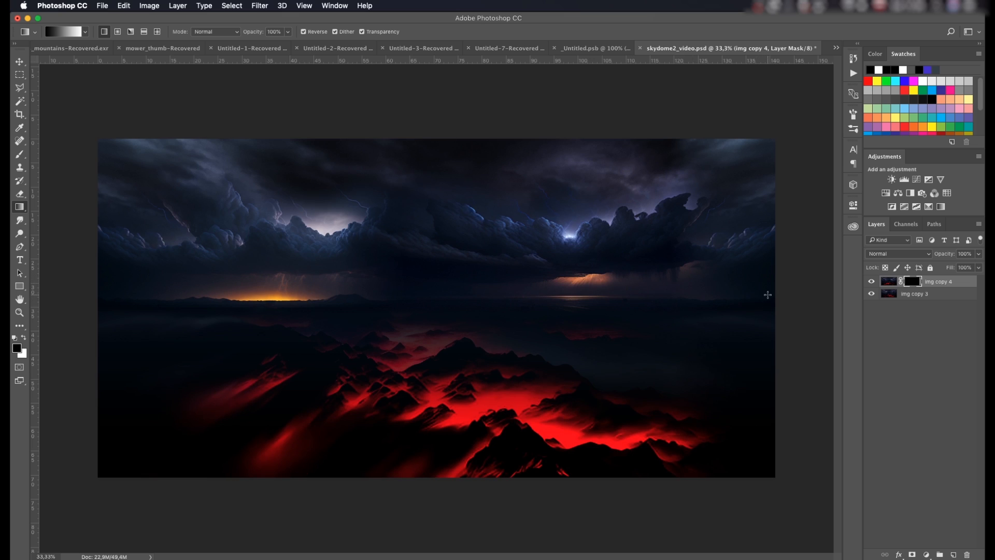
pyautogui.moveTo(690, 294); pyautogui.dragTo(677, 294)
pyautogui.moveTo(665, 301); pyautogui.dragTo(665, 301)
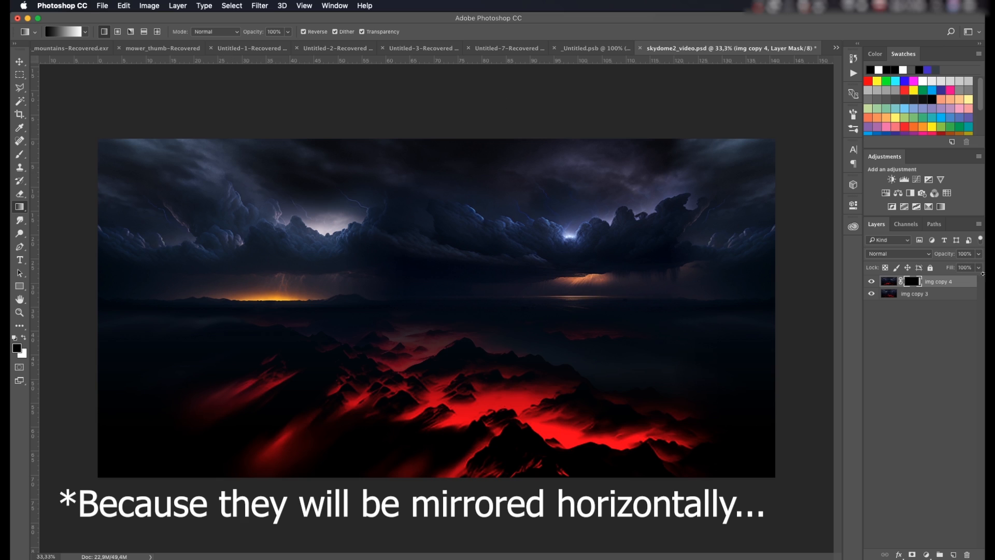
# Step: Merge the masked copy with the layer below and duplicate the merged layer
pyautogui.click(940, 281)
pyautogui.press('super+e')
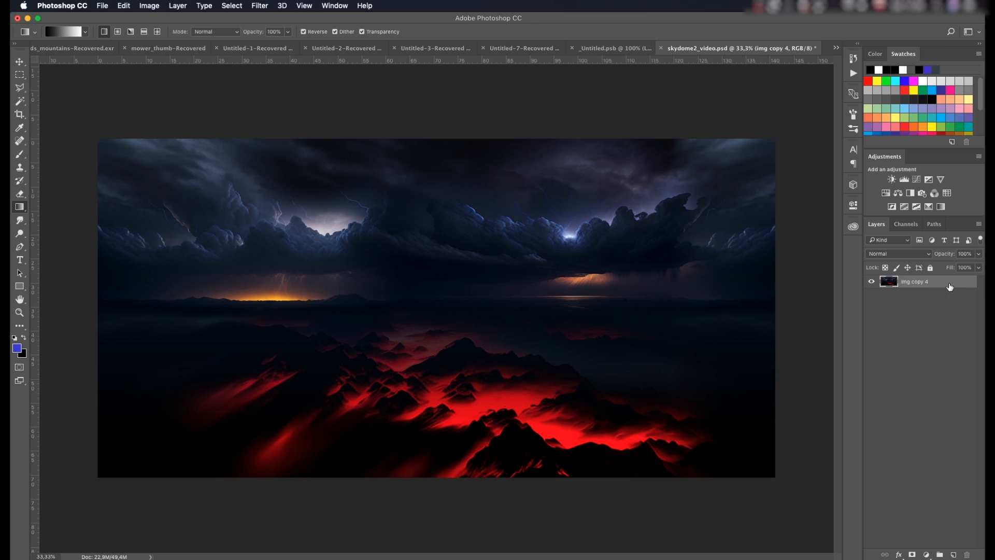
pyautogui.press('super+j')
# Step: Apply the Polar Coordinates distortion to the duplicated layer with Rectangular to Polar
pyautogui.click(262, 7)
pyautogui.moveTo(311, 146)
pyautogui.click(437, 171)
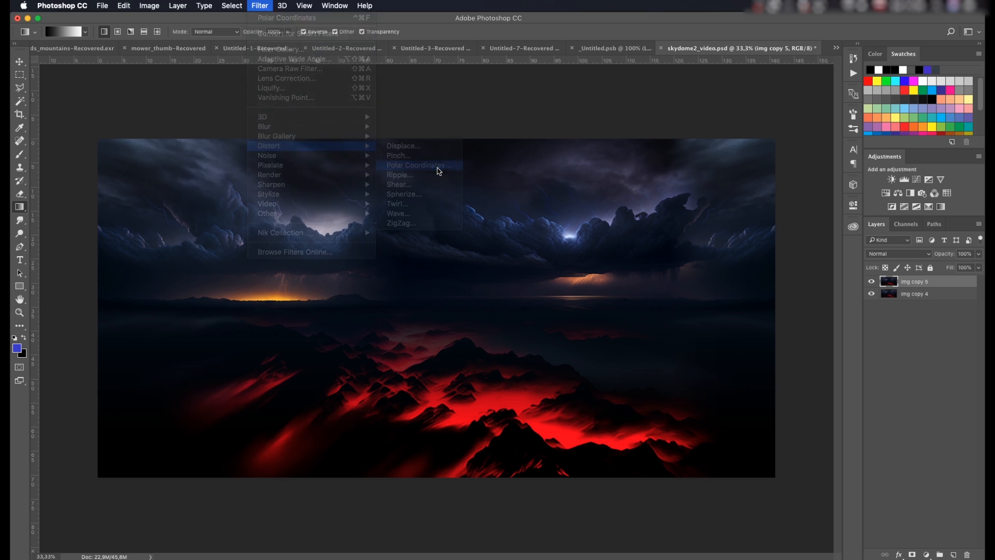
pyautogui.click(589, 316)
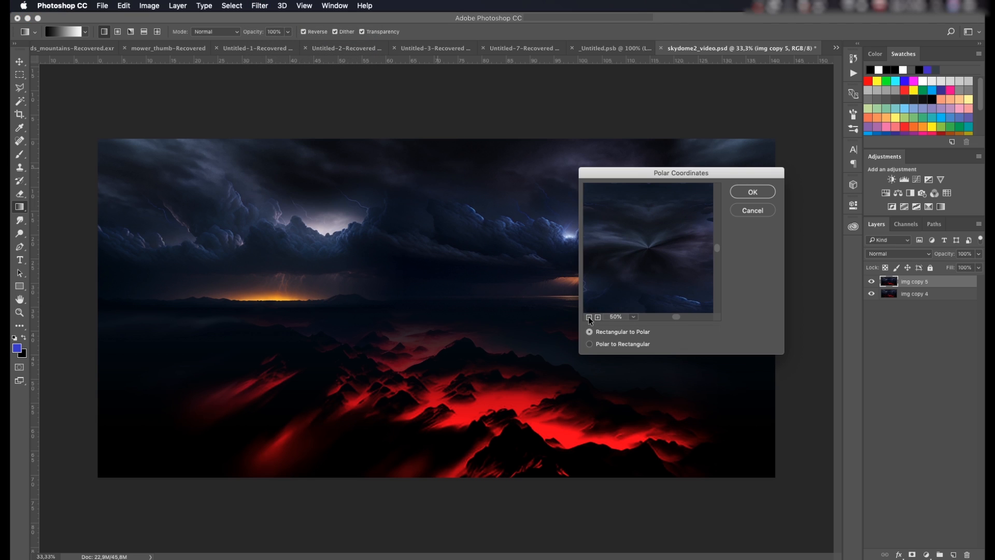
pyautogui.click(589, 317)
pyautogui.click(589, 317)
pyautogui.click(589, 317)
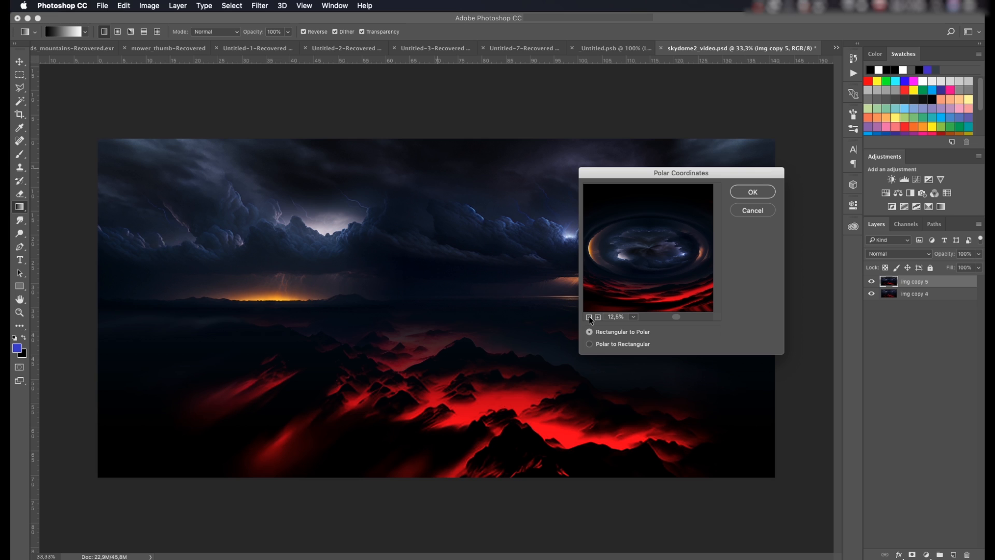
pyautogui.click(589, 316)
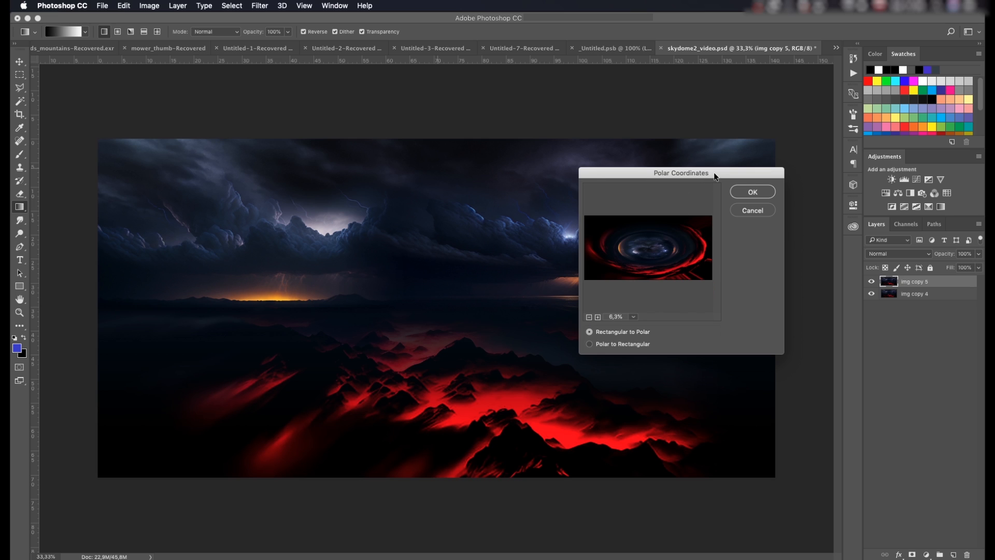
pyautogui.moveTo(714, 173); pyautogui.dragTo(501, 203)
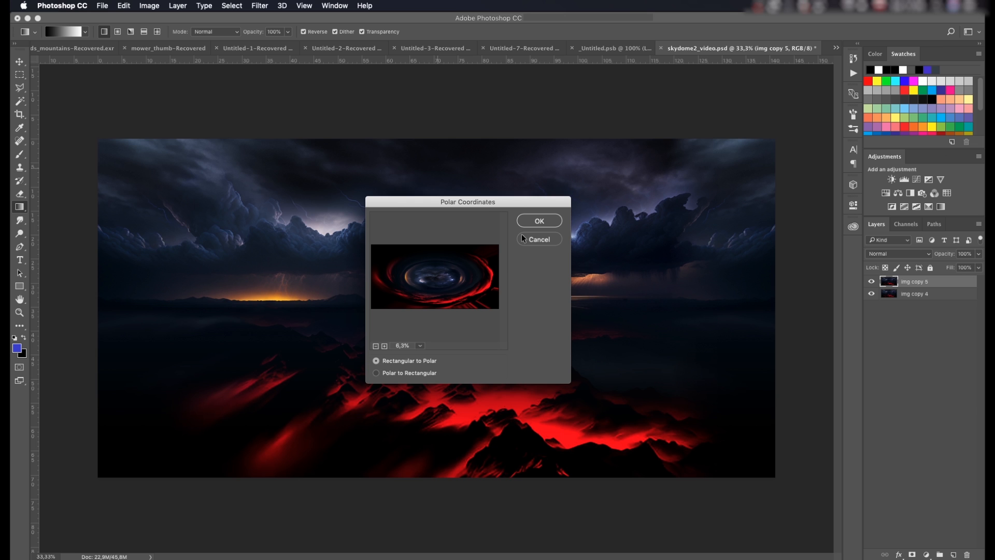
pyautogui.press('super+1')
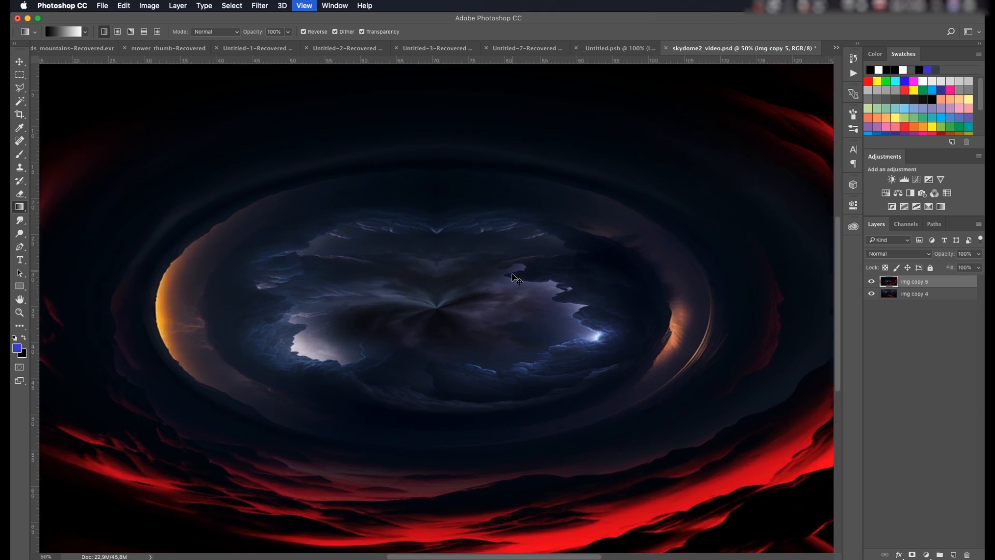
# Step: Paint out the pinched centre and the seam above it with a 180 px, 0% hardness Content-Aware Spot Healing Brush
pyautogui.press('super+plus')
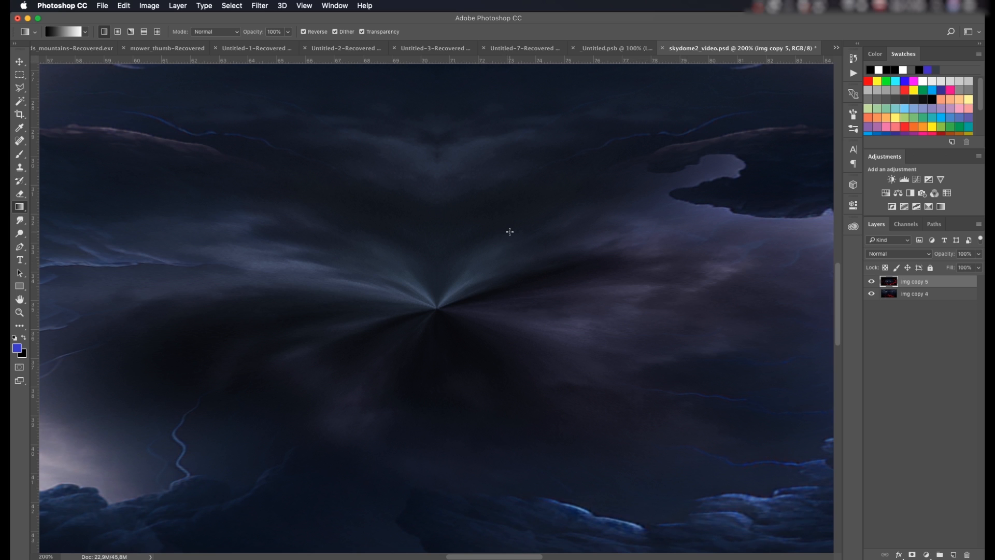
pyautogui.press('super+minus')
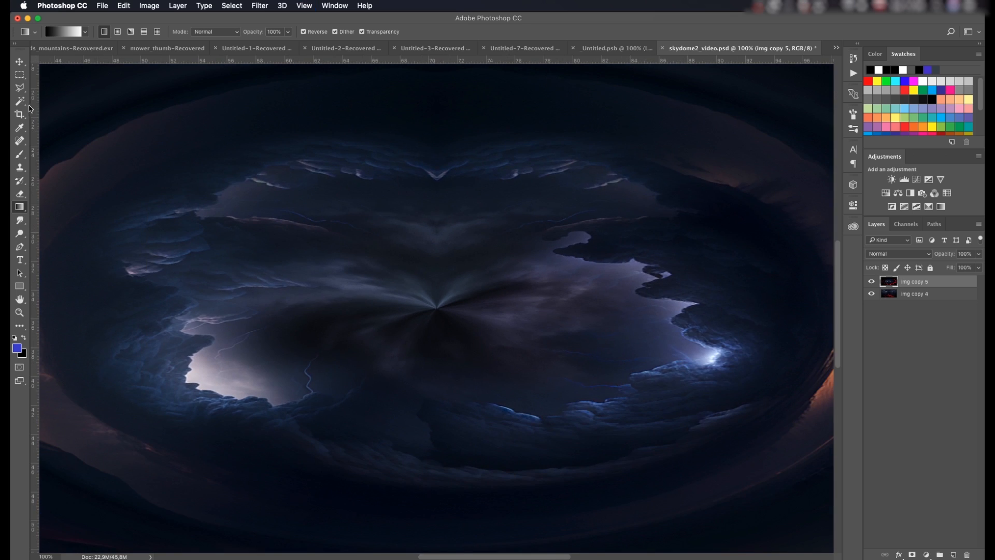
pyautogui.click(27, 141)
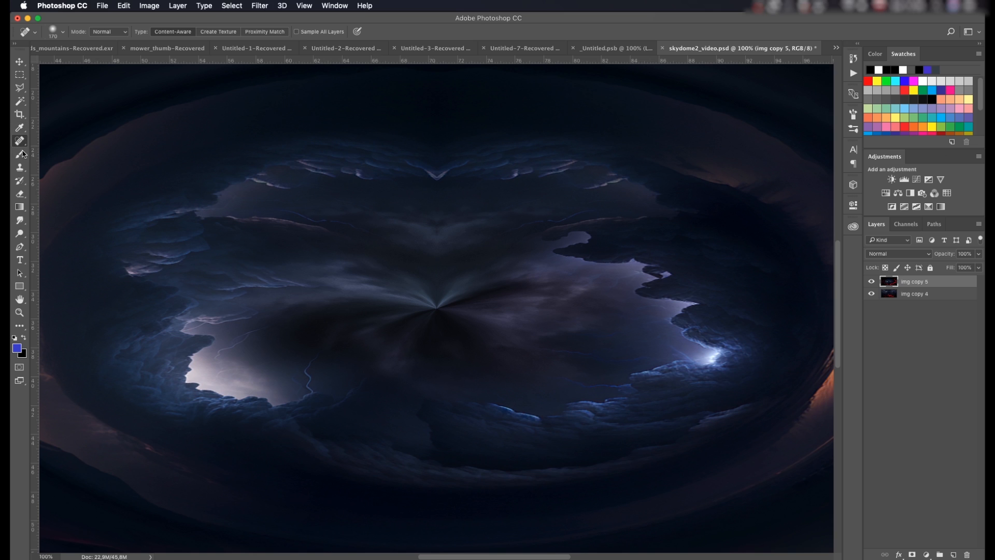
pyautogui.click(64, 32)
pyautogui.click(27, 83)
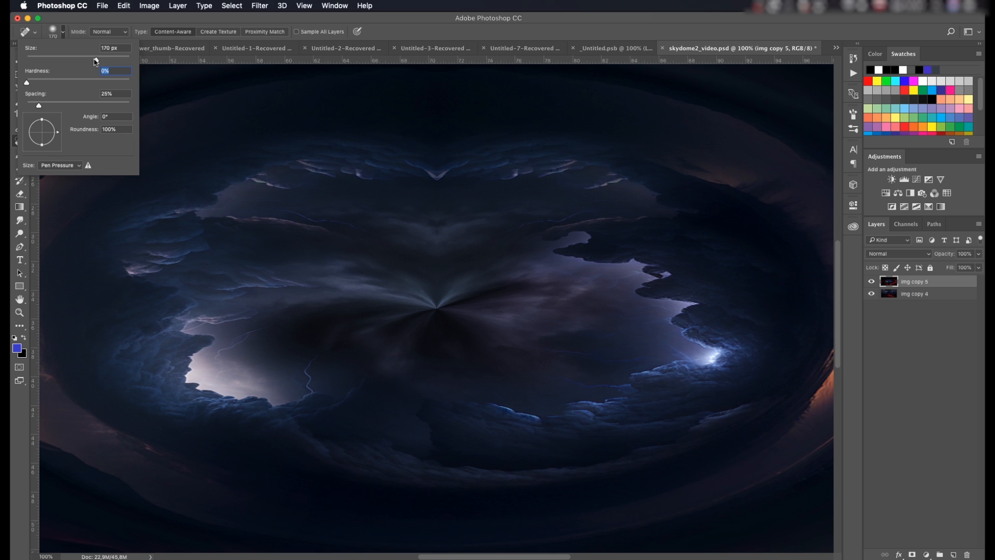
pyautogui.moveTo(96, 61); pyautogui.dragTo(98, 61)
pyautogui.press('Return')
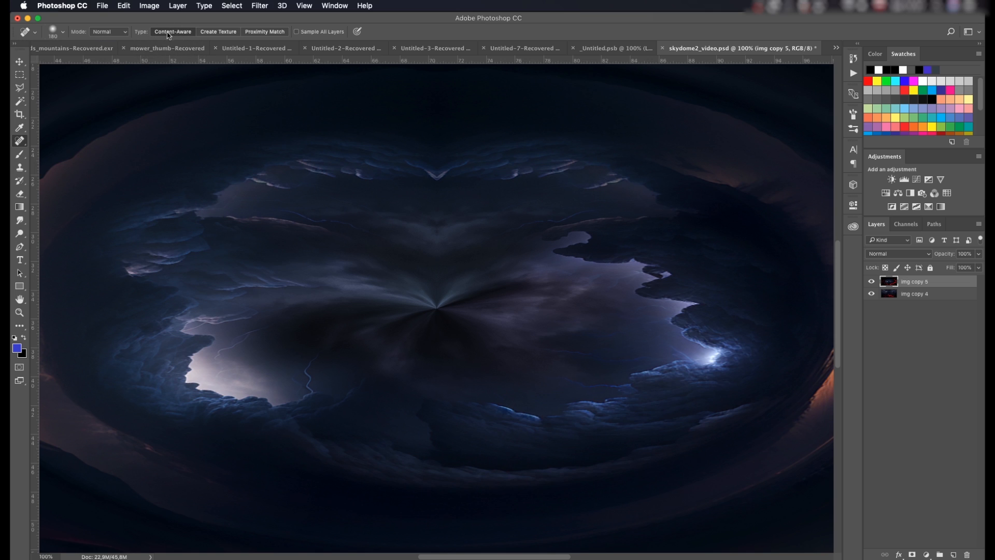
pyautogui.moveTo(422, 296)
pyautogui.mouseDown()
pyautogui.moveTo(434, 311)
pyautogui.moveTo(340, 295)
pyautogui.mouseUp()
pyautogui.moveTo(446, 167)
pyautogui.mouseDown()
pyautogui.moveTo(442, 193)
pyautogui.moveTo(445, 179)
pyautogui.moveTo(519, 166)
pyautogui.moveTo(321, 161)
pyautogui.mouseUp()
pyautogui.moveTo(440, 280)
pyautogui.mouseDown()
pyautogui.moveTo(454, 294)
pyautogui.moveTo(615, 322)
pyautogui.mouseUp()
pyautogui.click(488, 330)
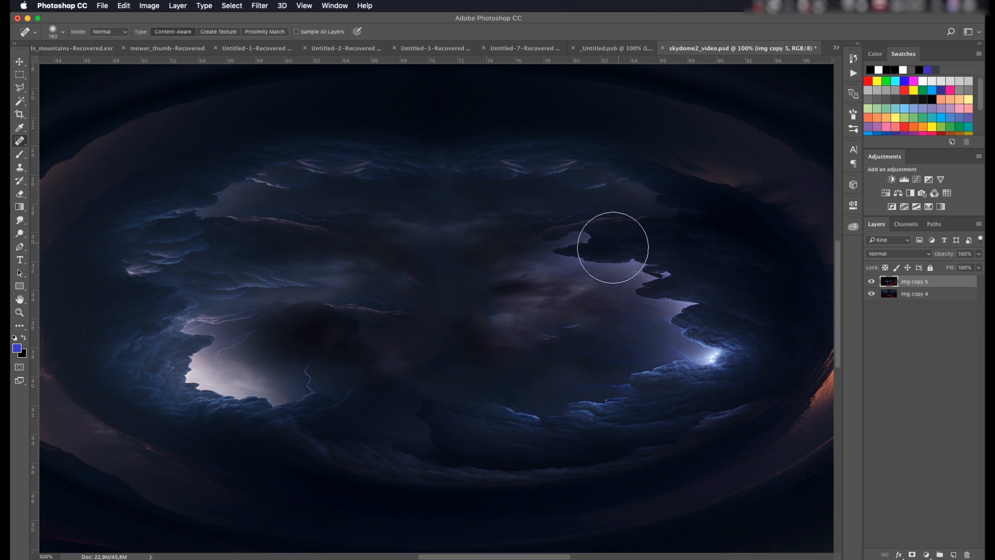
# Step: Apply the Polar Coordinates distortion to the healed layer with Polar to Rectangular
pyautogui.press('super+minus')
pyautogui.press('super+minus')
pyautogui.press('super+minus')
pyautogui.click(259, 5)
pyautogui.moveTo(287, 138)
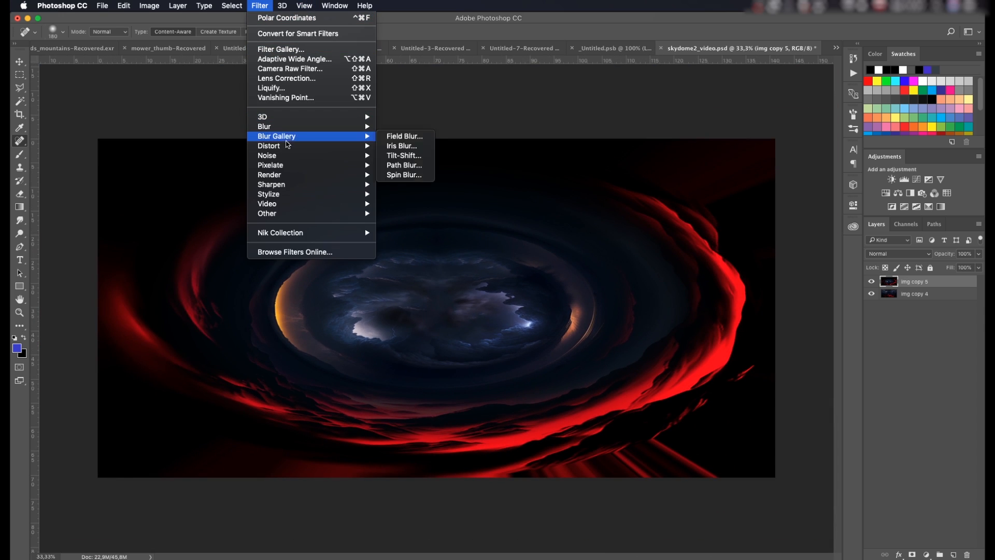
pyautogui.click(425, 165)
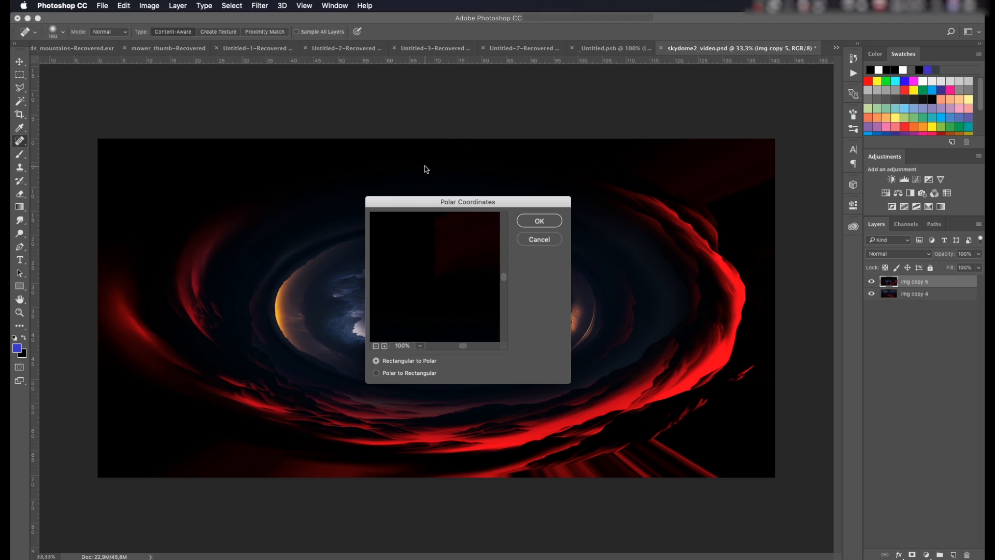
pyautogui.click(389, 371)
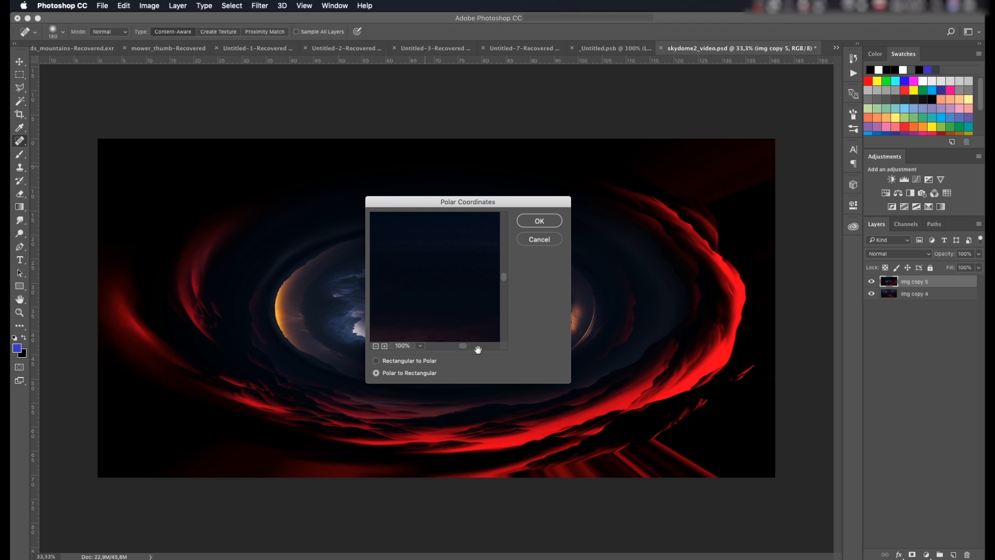
pyautogui.click(381, 345)
pyautogui.click(538, 223)
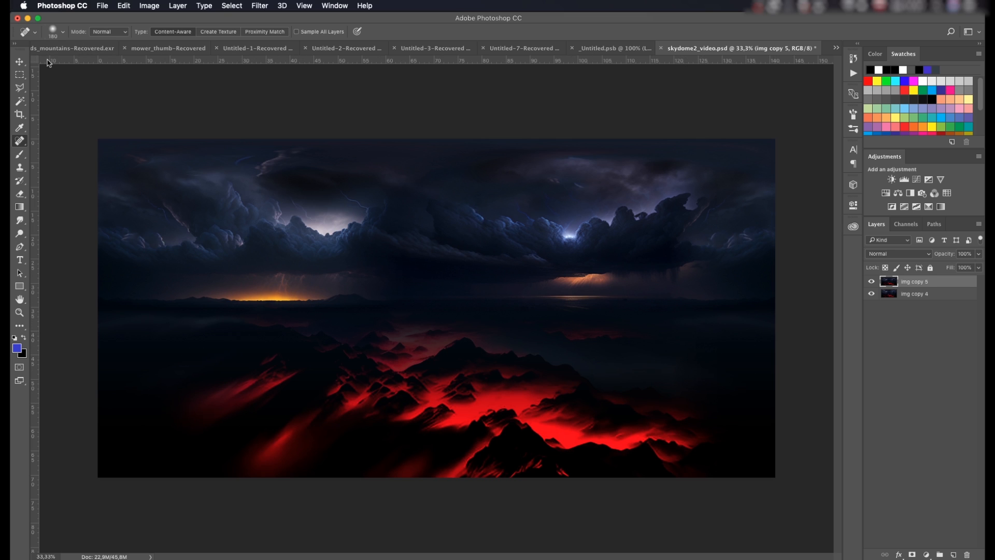
# Step: Rotate the healed panorama layer 180° with Free Transform so the ground is uppermost
pyautogui.click(20, 61)
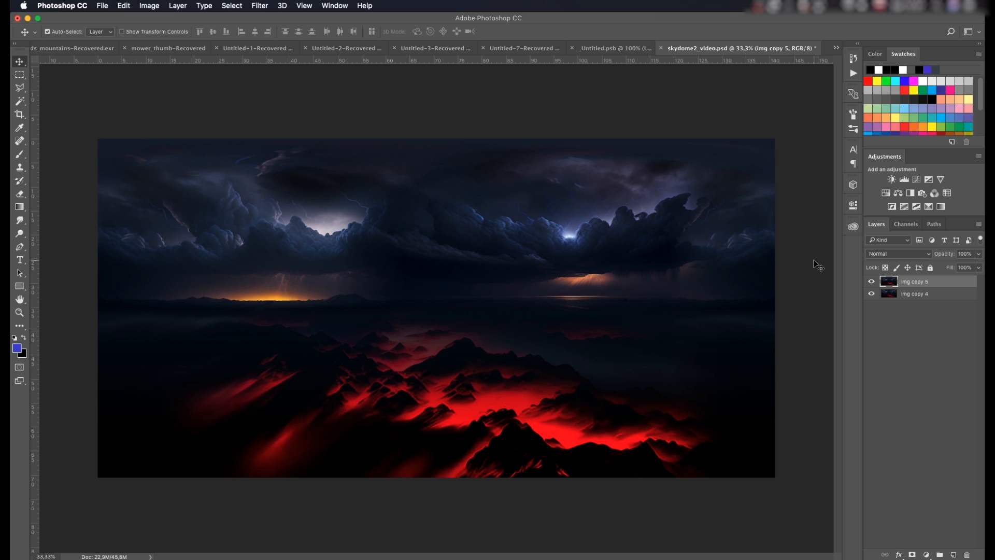
pyautogui.hotkey('ctrl', 't')
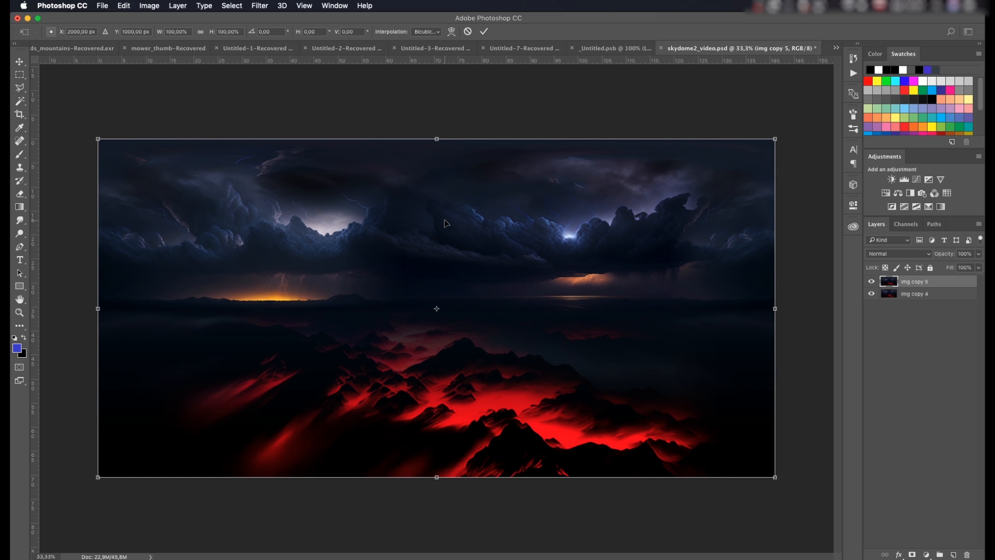
pyautogui.moveTo(531, 105); pyautogui.dragTo(313, 525)
pyautogui.press('Return')
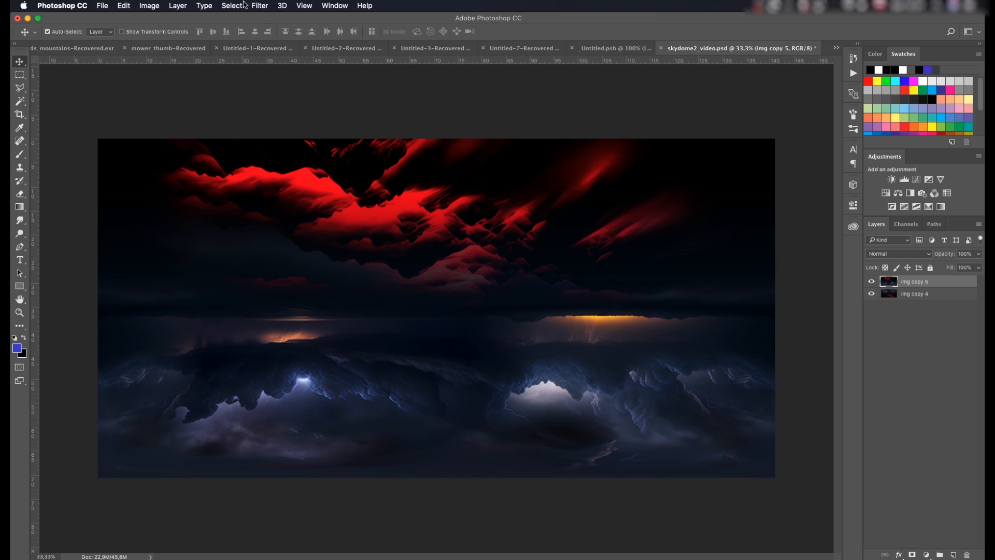
# Step: Apply the Polar Coordinates distortion to the upside-down layer with Rectangular to Polar
pyautogui.click(260, 5)
pyautogui.moveTo(298, 146)
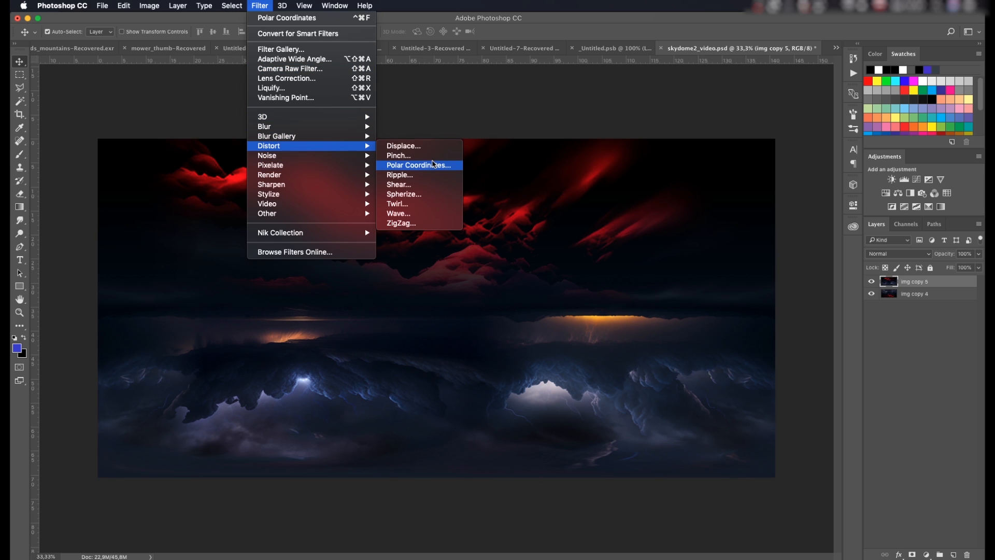
pyautogui.click(432, 165)
pyautogui.click(405, 362)
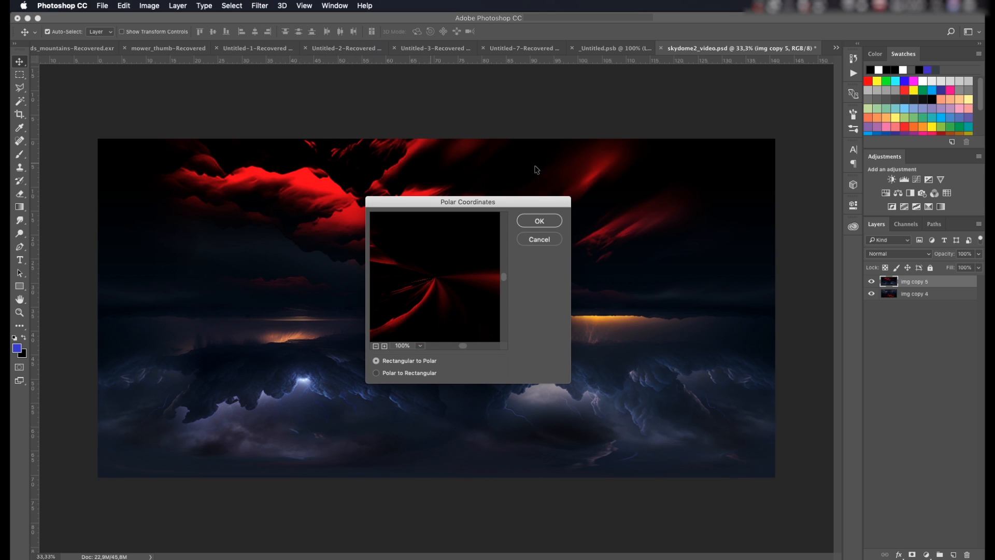
pyautogui.click(539, 221)
# Step: Paint out the pinched pole in the middle of the red ground with the Content-Aware Spot Healing Brush
pyautogui.press('j')
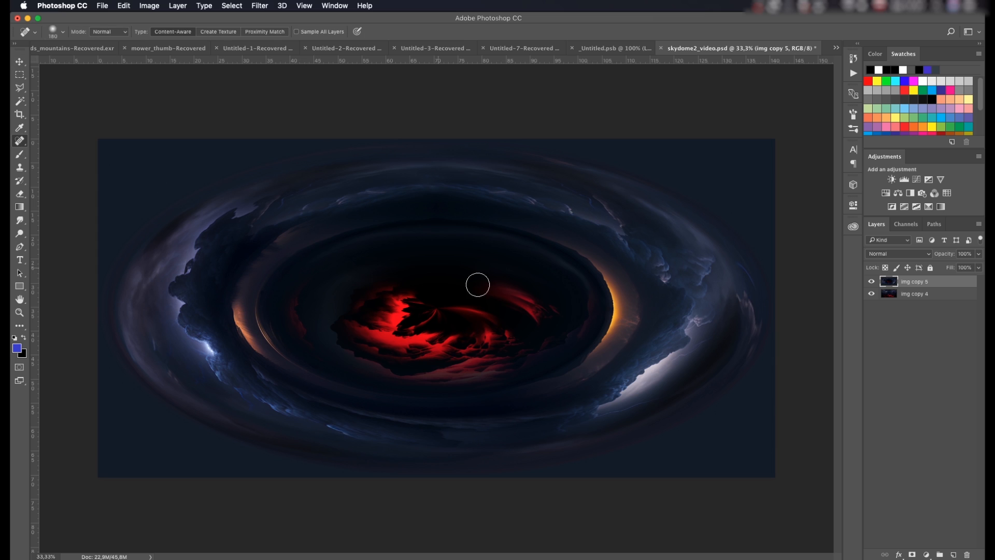
pyautogui.moveTo(438, 315)
pyautogui.mouseDown()
pyautogui.moveTo(439, 302)
pyautogui.moveTo(417, 320)
pyautogui.moveTo(462, 305)
pyautogui.moveTo(446, 312)
pyautogui.mouseUp()
pyautogui.click(439, 309)
pyautogui.click(446, 310)
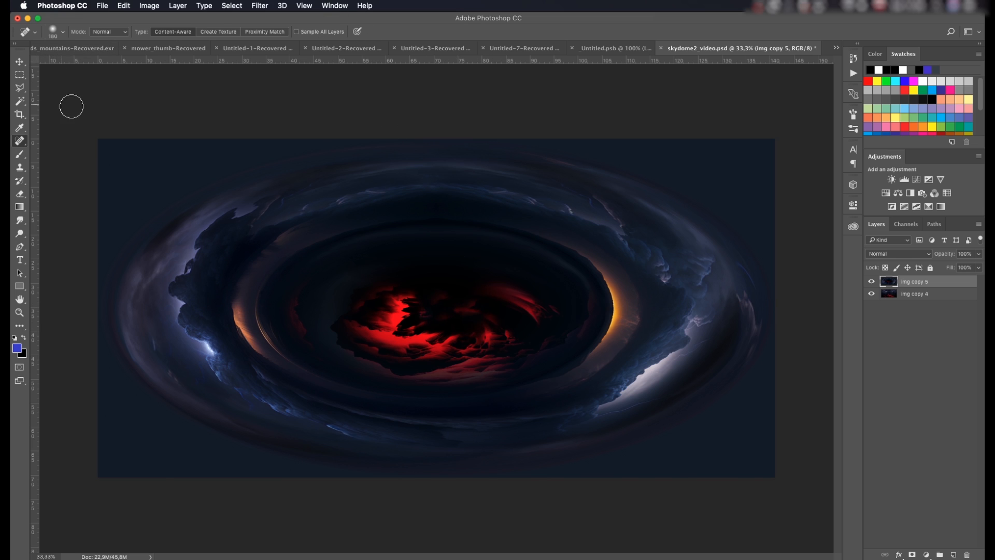
# Step: Unwrap the healed ground layer with the Polar Coordinates distortion set to Polar to Rectangular
pyautogui.click(259, 6)
pyautogui.moveTo(280, 145)
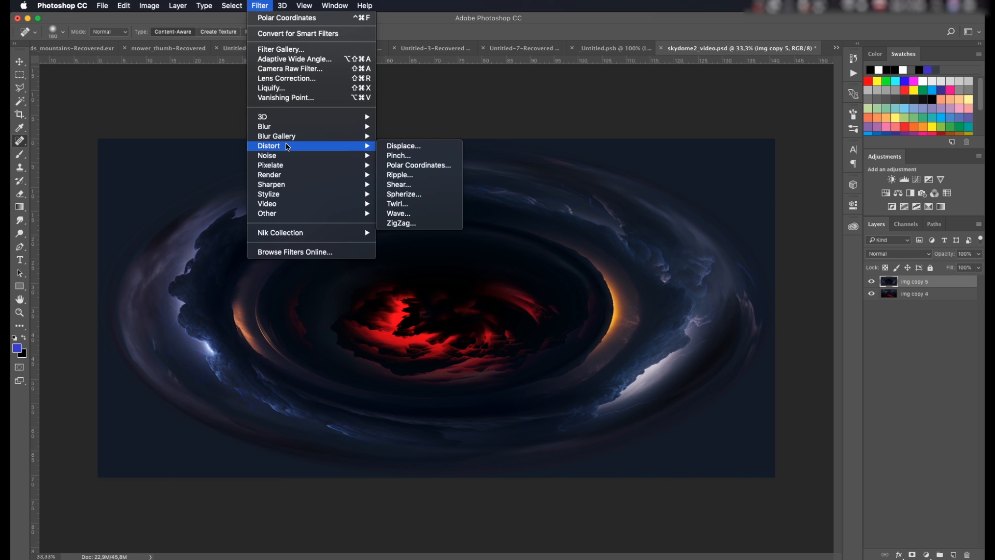
pyautogui.click(435, 168)
pyautogui.click(404, 373)
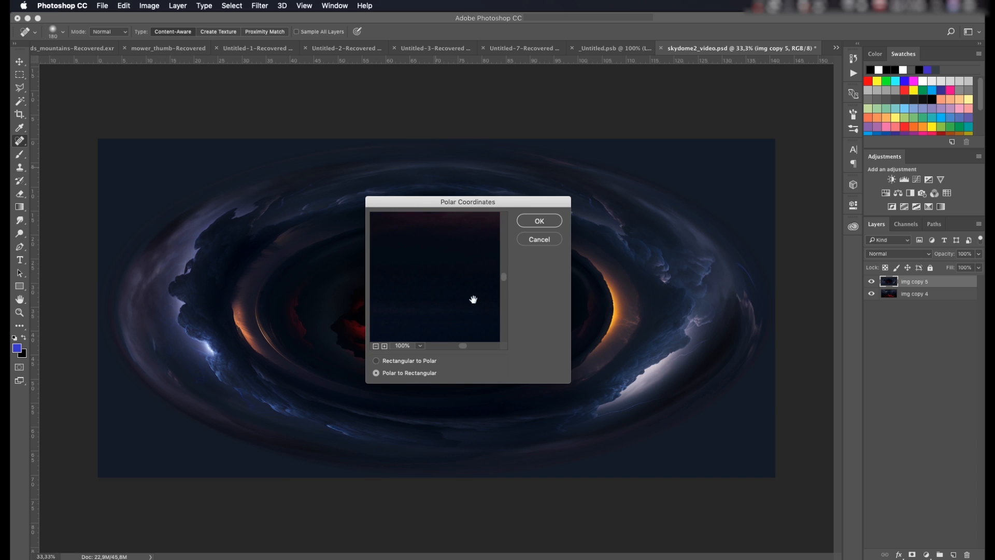
pyautogui.click(539, 221)
# Step: Rotate the unwrapped panorama layer 180° back upright with Free Transform
pyautogui.hotkey('ctrl', 't')
pyautogui.moveTo(674, 125); pyautogui.dragTo(320, 536)
pyautogui.press('Return')
pyautogui.press('j')
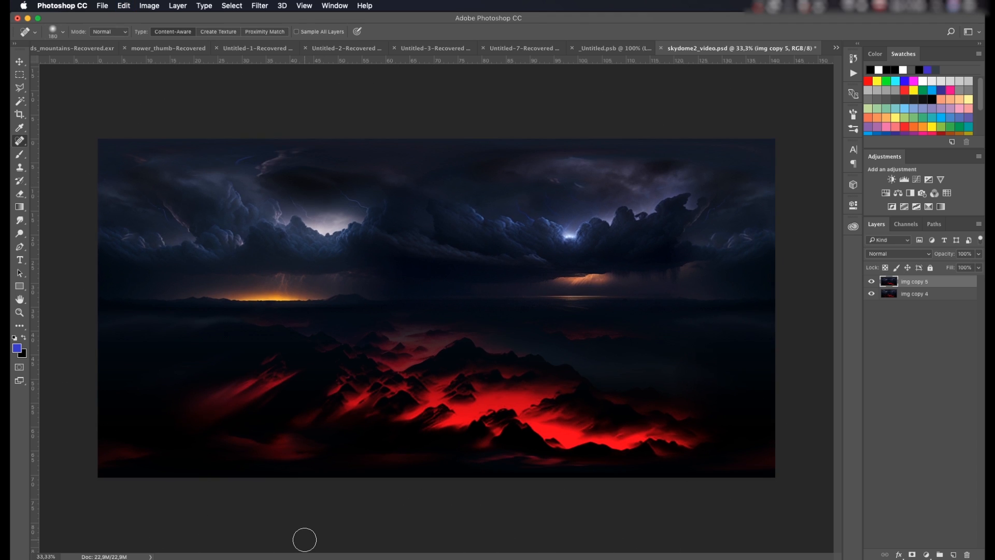
pyautogui.click(19, 61)
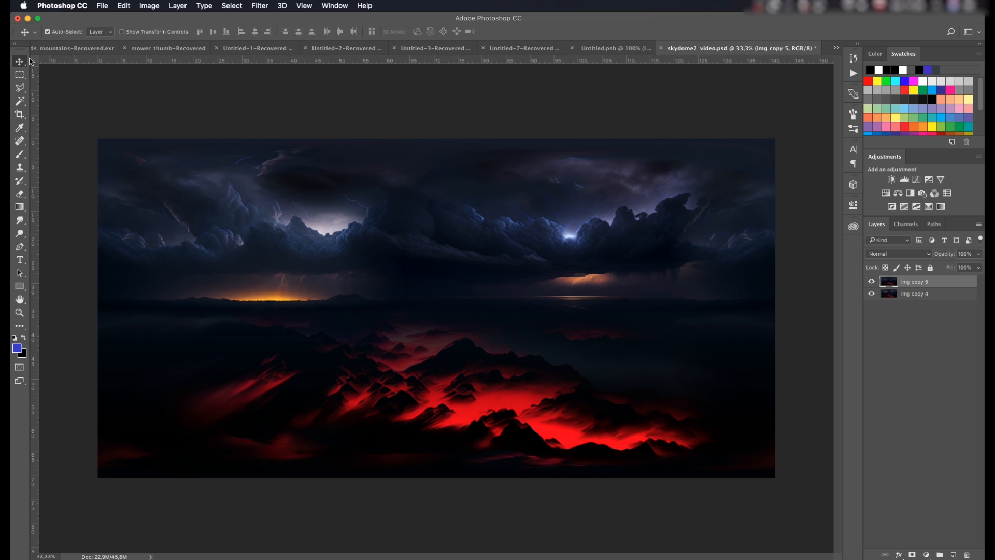
# Step: Apply the Oil Paint filter with stylization 6.9, cleanliness 2.0, scale 0.9, bristle detail 10.0 and lighting off
pyautogui.press('super+plus')
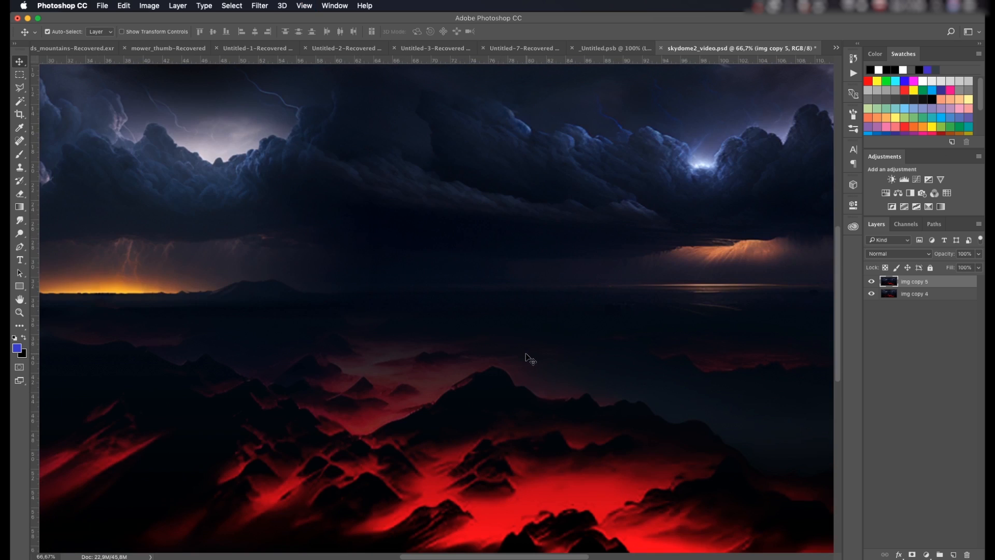
pyautogui.moveTo(511, 397); pyautogui.dragTo(531, 319)
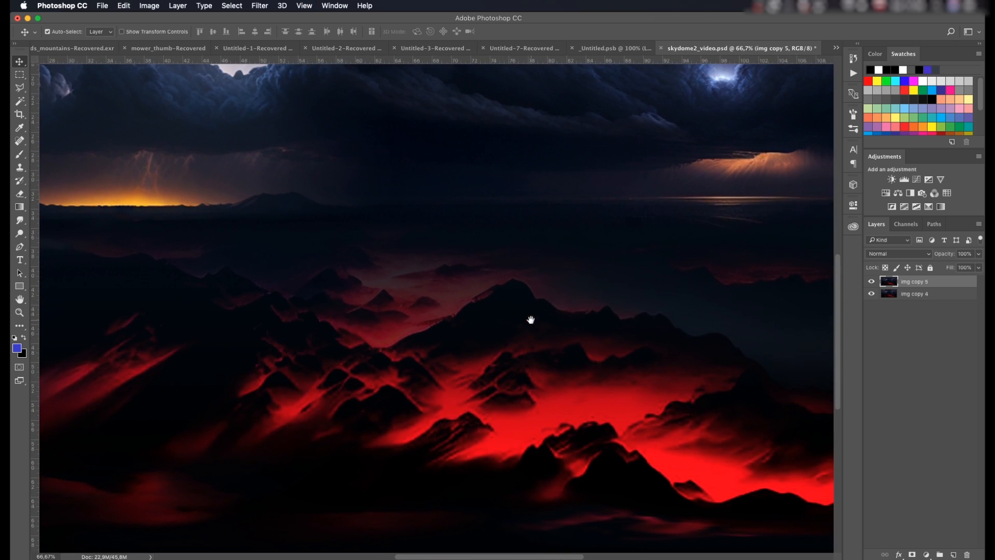
pyautogui.press('super+plus')
pyautogui.hscroll(2, 533, 325)
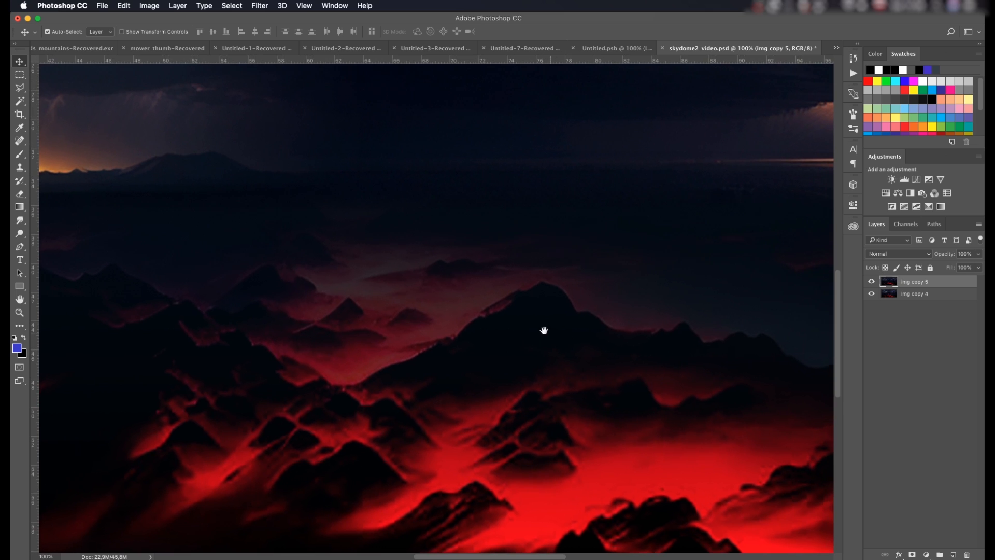
pyautogui.click(260, 6)
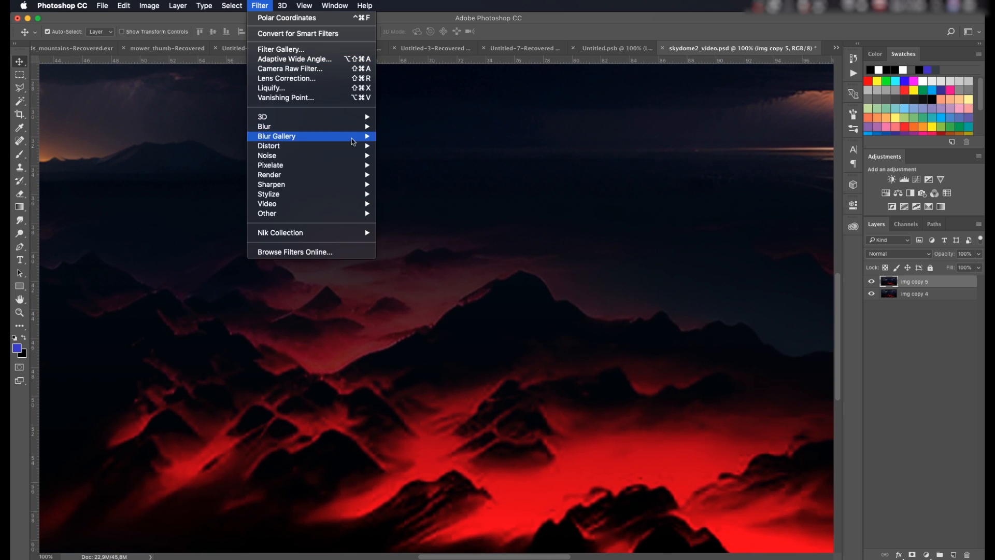
pyautogui.moveTo(283, 193)
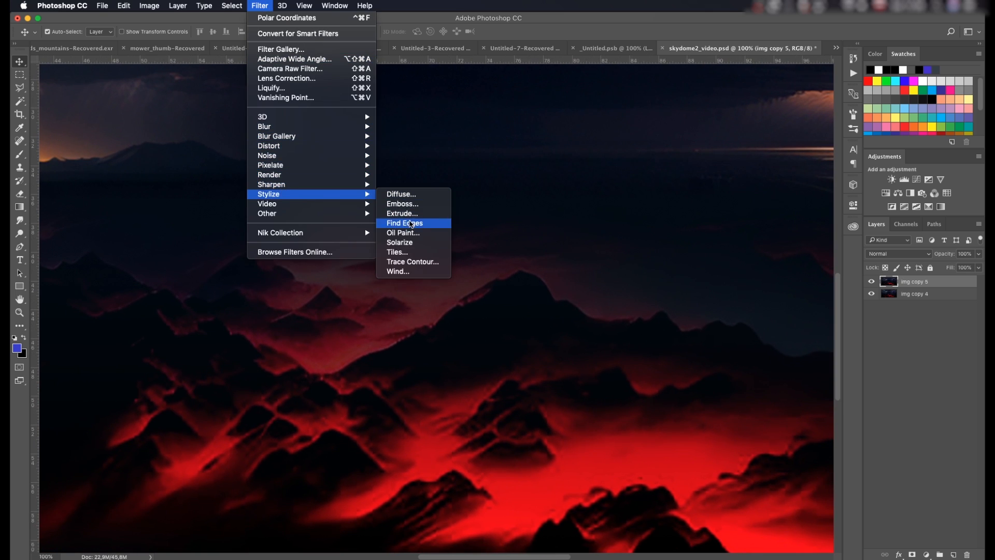
pyautogui.click(403, 233)
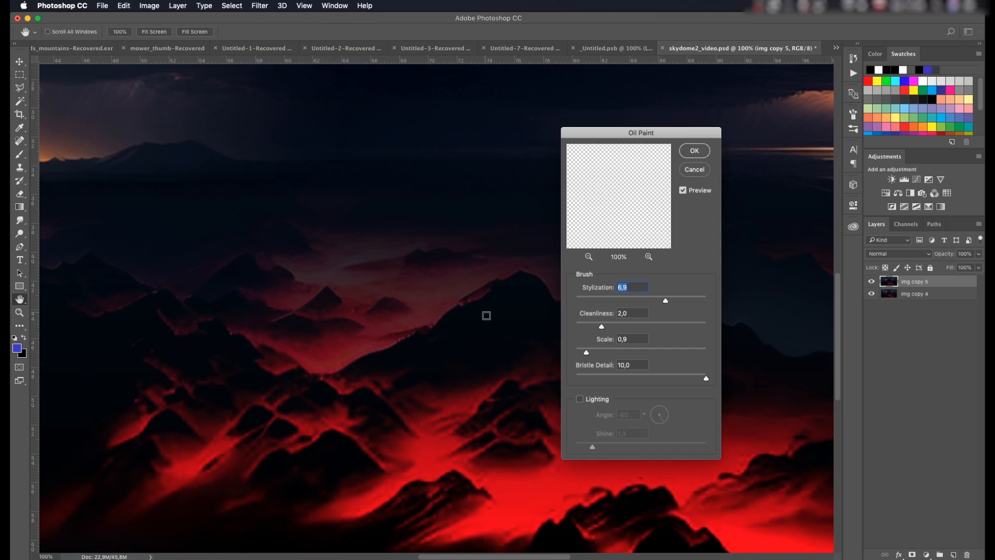
pyautogui.click(691, 151)
# Step: Examine the oil-painted clouds, lightning and horizon across the whole panorama
pyautogui.press('super+minus')
pyautogui.press('super+minus')
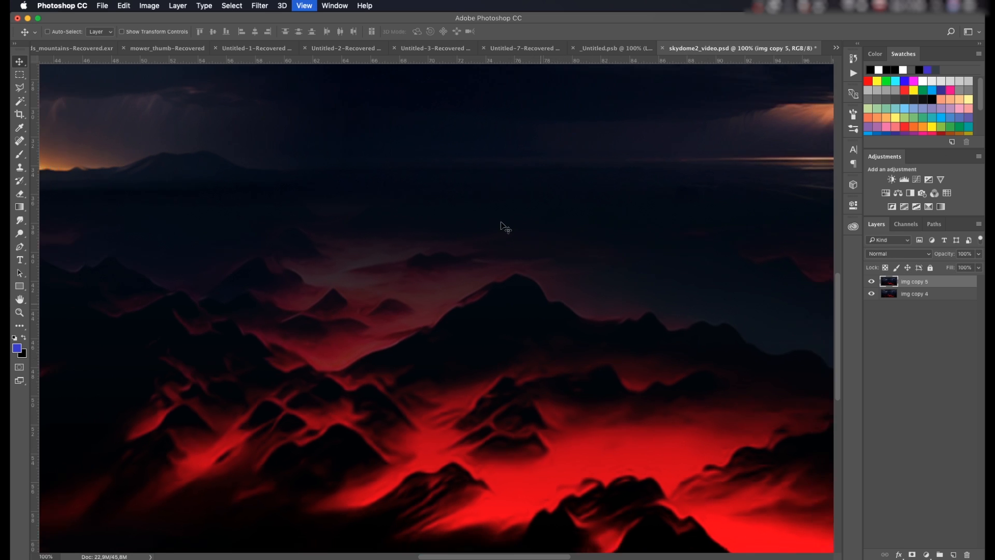
pyautogui.moveTo(453, 206); pyautogui.dragTo(531, 376)
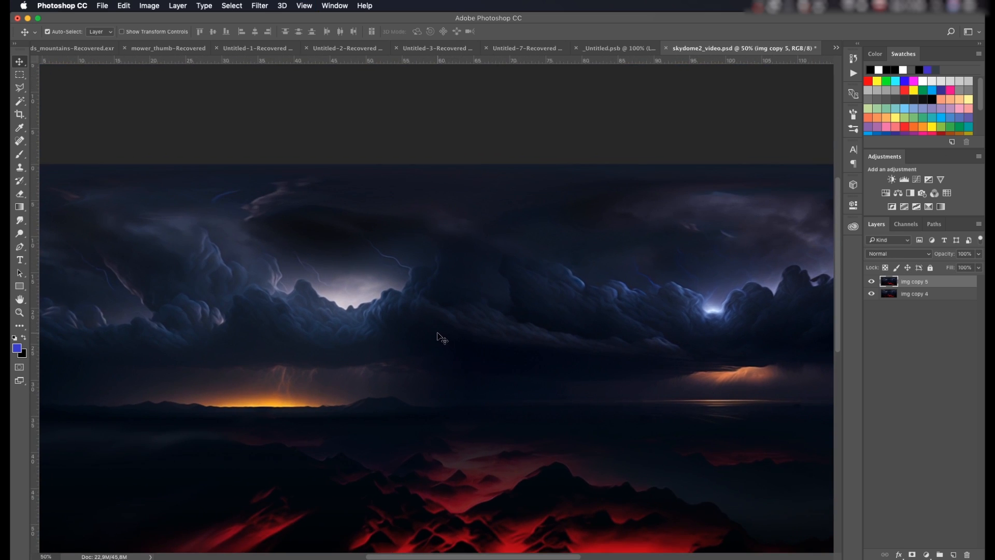
pyautogui.press('super+plus')
pyautogui.moveTo(411, 327); pyautogui.dragTo(537, 313)
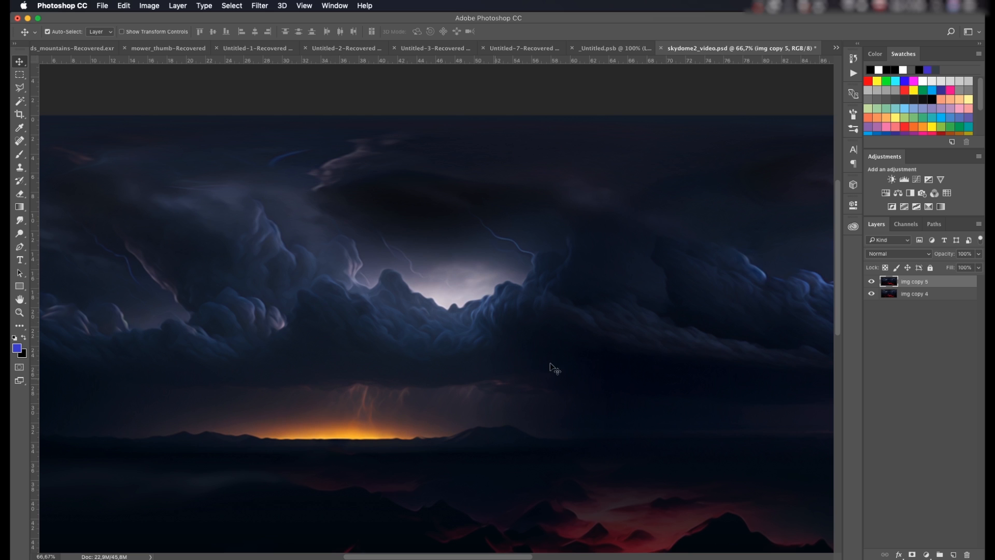
pyautogui.moveTo(549, 367); pyautogui.dragTo(444, 304)
pyautogui.moveTo(823, 313); pyautogui.dragTo(435, 334)
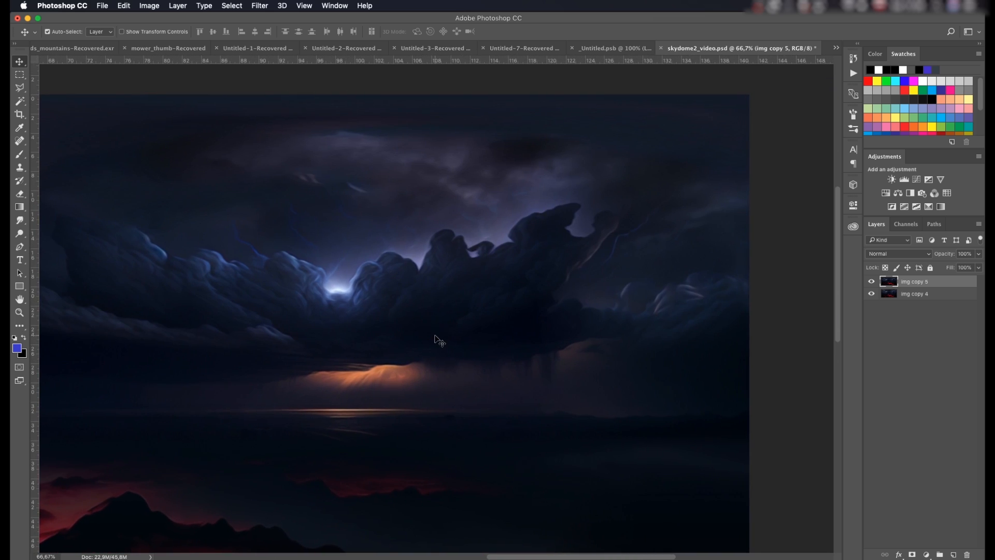
pyautogui.press('super+minus')
pyautogui.press('super+minus')
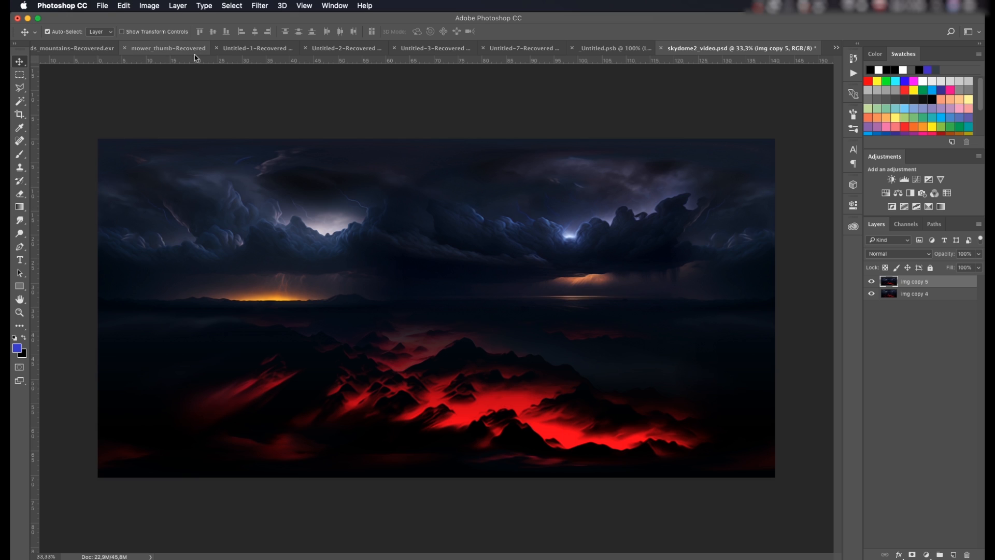
# Step: Convert the image to 32 Bits/Channel, merging the layers for the mode change
pyautogui.click(149, 6)
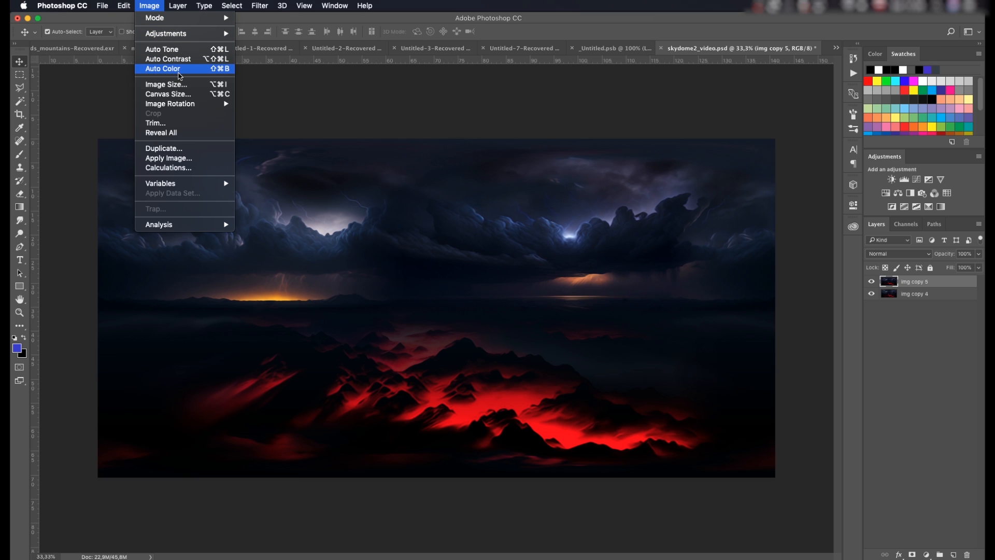
pyautogui.moveTo(222, 18)
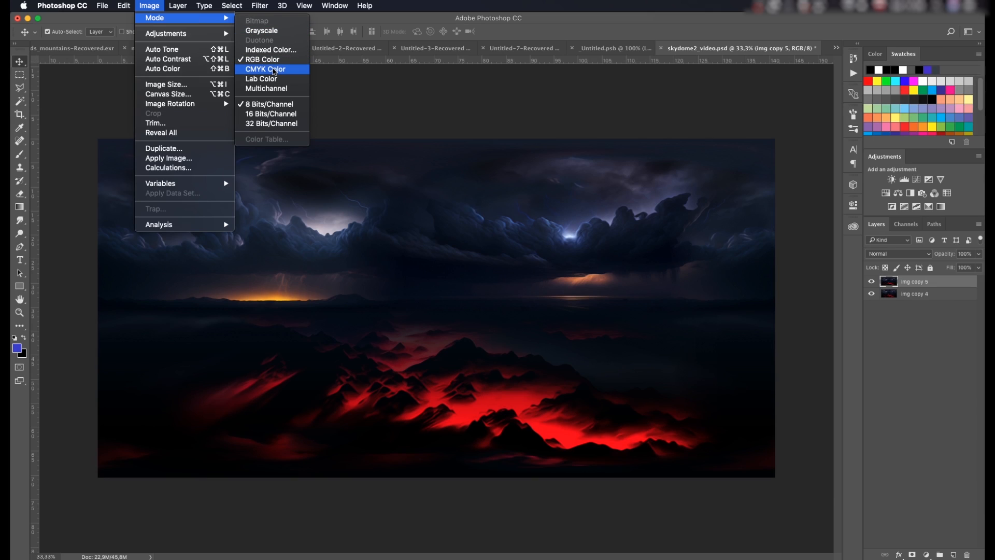
pyautogui.click(262, 123)
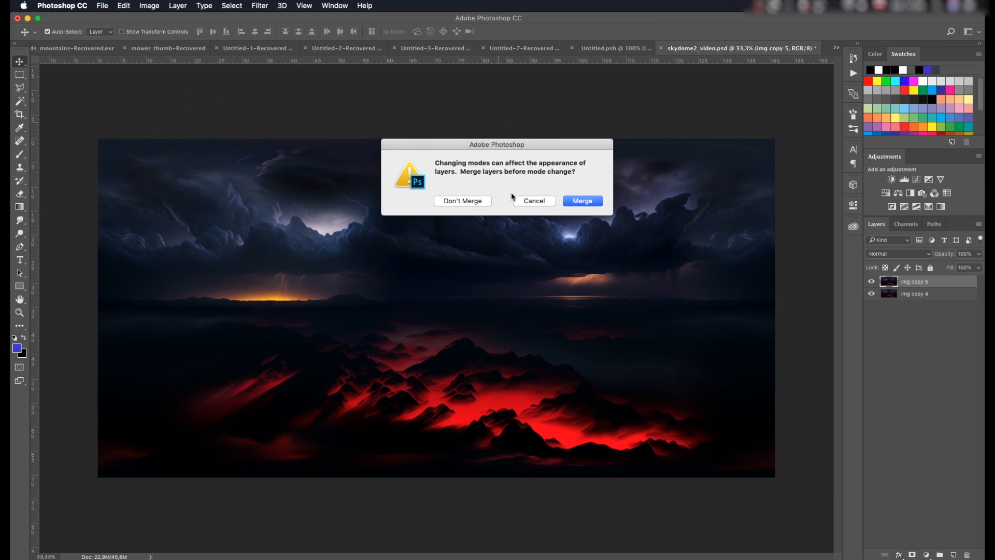
pyautogui.click(583, 201)
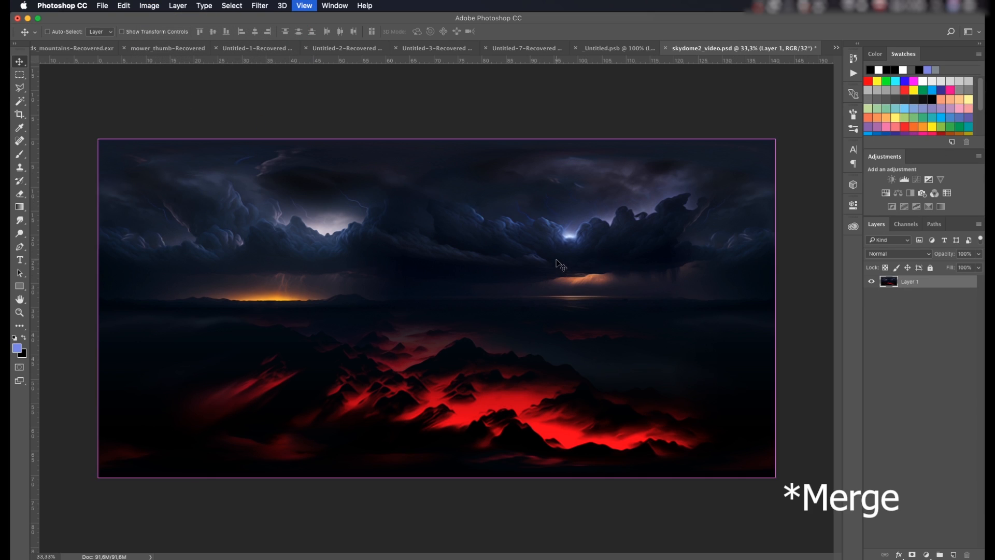
pyautogui.press('ctrl')
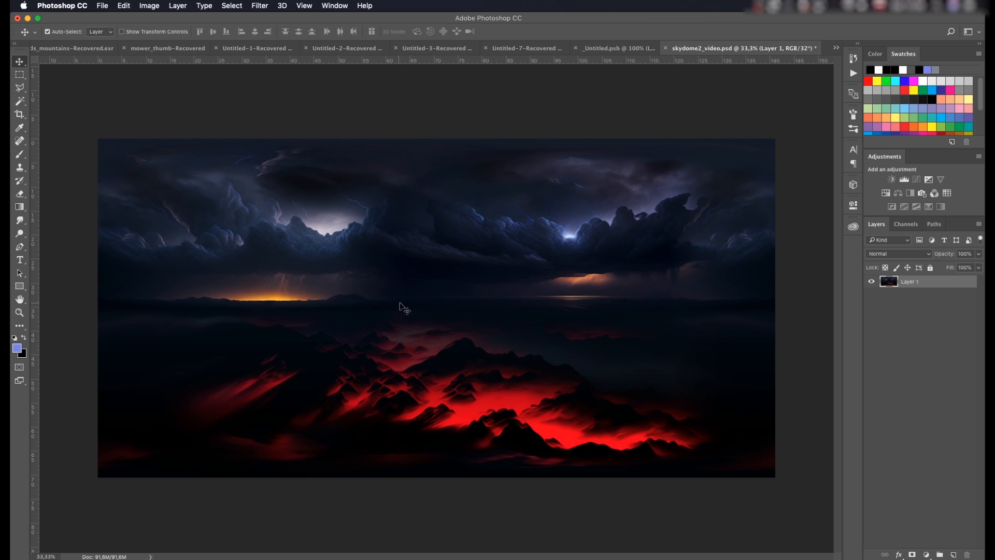
pyautogui.click(109, 8)
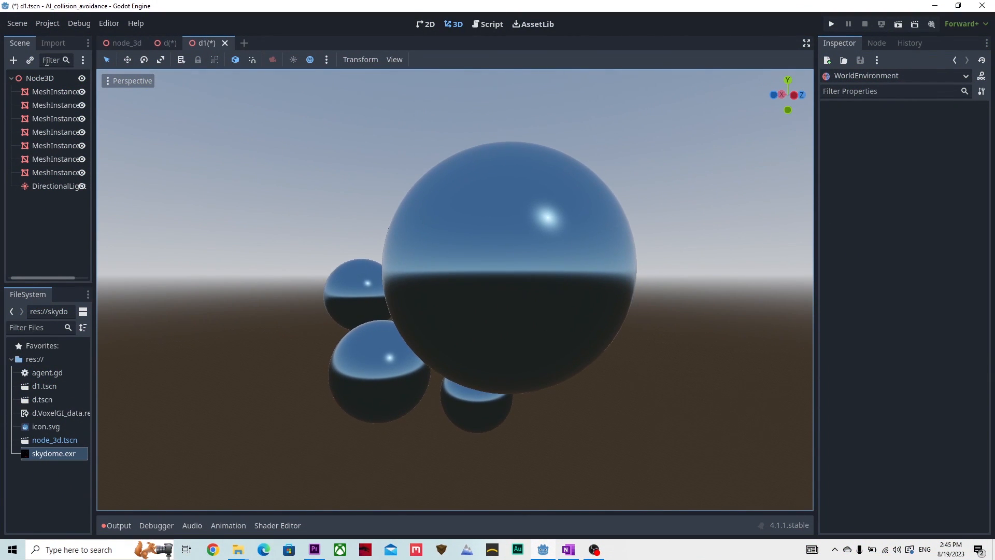
# Step: In Godot, add a WorldEnvironment node to the d1 scene and give it a new Environment resource
pyautogui.click(13, 60)
pyautogui.click(414, 451)
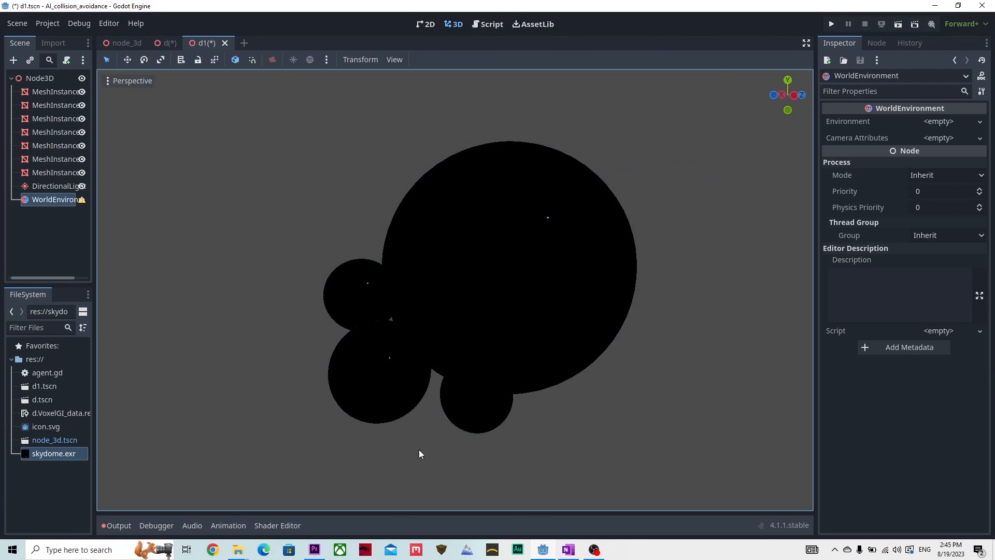
pyautogui.click(937, 122)
pyautogui.click(931, 134)
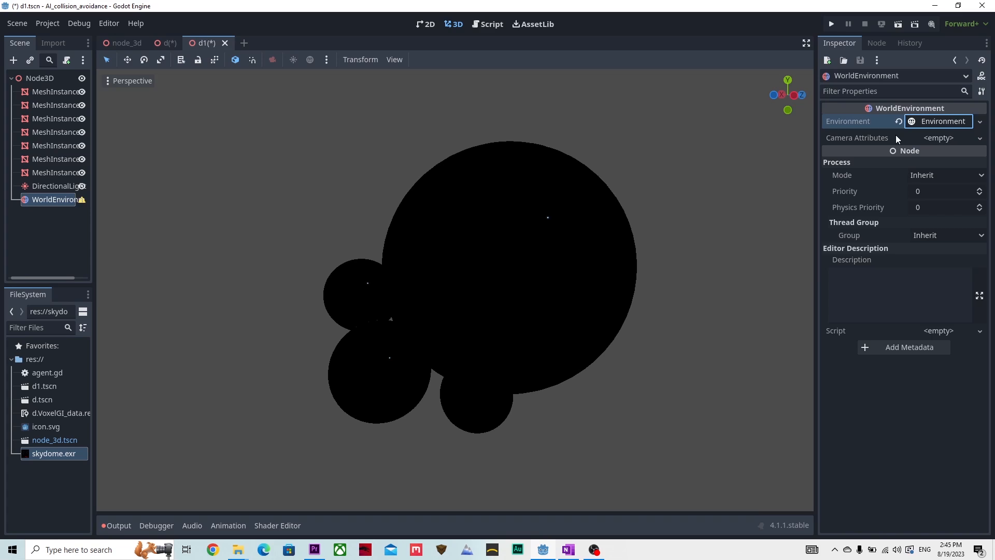
# Step: Set the environment's background mode to Sky and assign it a new Sky resource
pyautogui.click(936, 124)
pyautogui.click(927, 149)
pyautogui.click(932, 193)
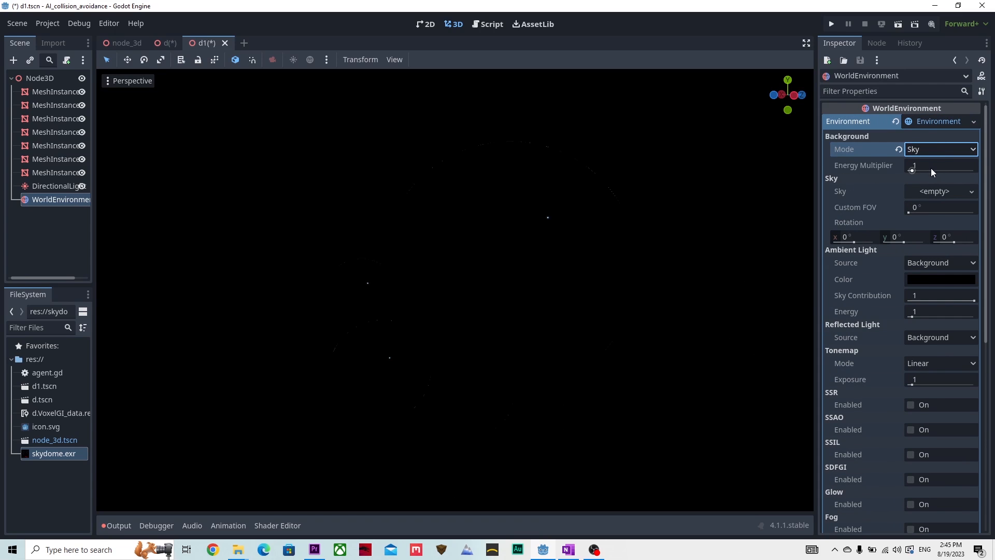
pyautogui.click(932, 191)
pyautogui.click(943, 193)
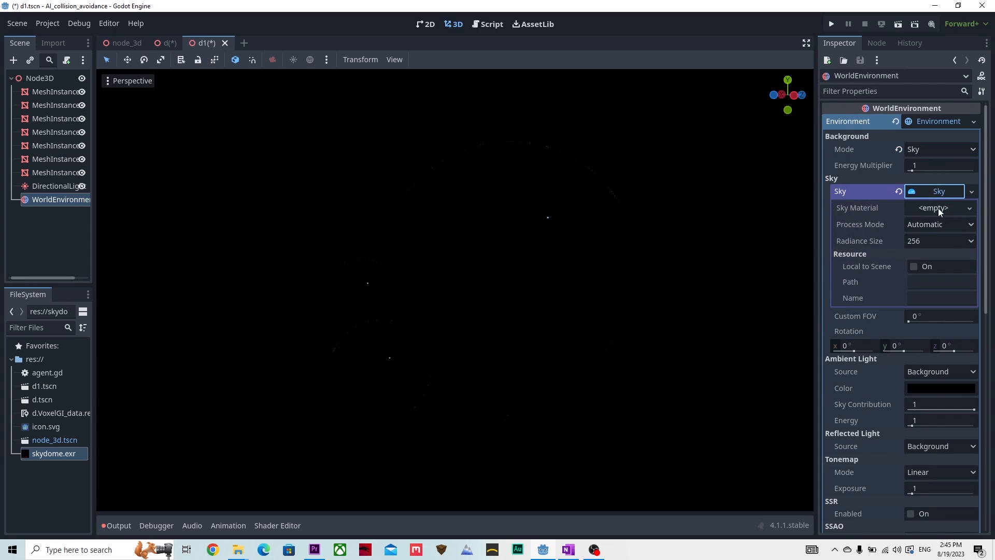
# Step: Give the sky a new PanoramaSkyMaterial and assign skydome.exr as its panorama
pyautogui.click(937, 208)
pyautogui.click(925, 240)
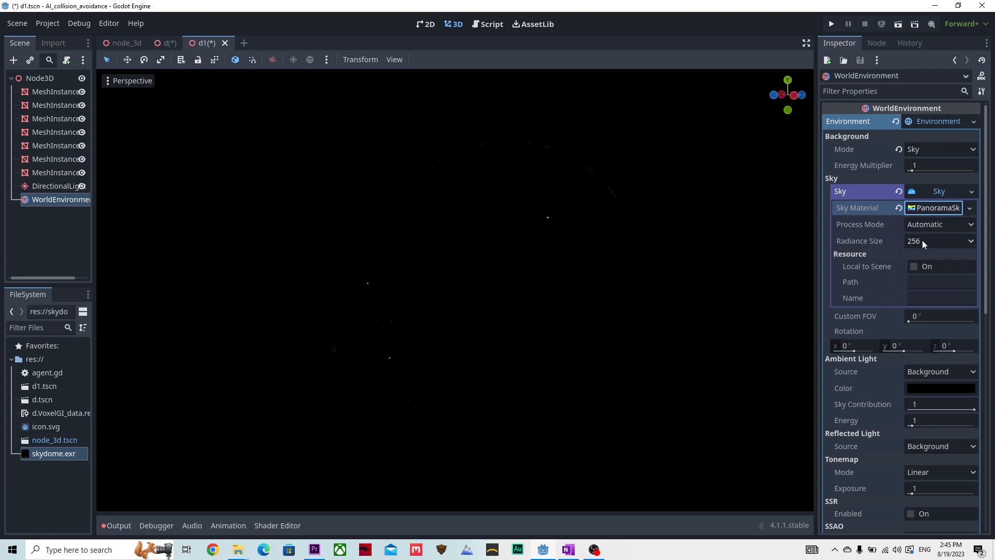
pyautogui.click(939, 212)
pyautogui.moveTo(60, 458); pyautogui.dragTo(691, 242)
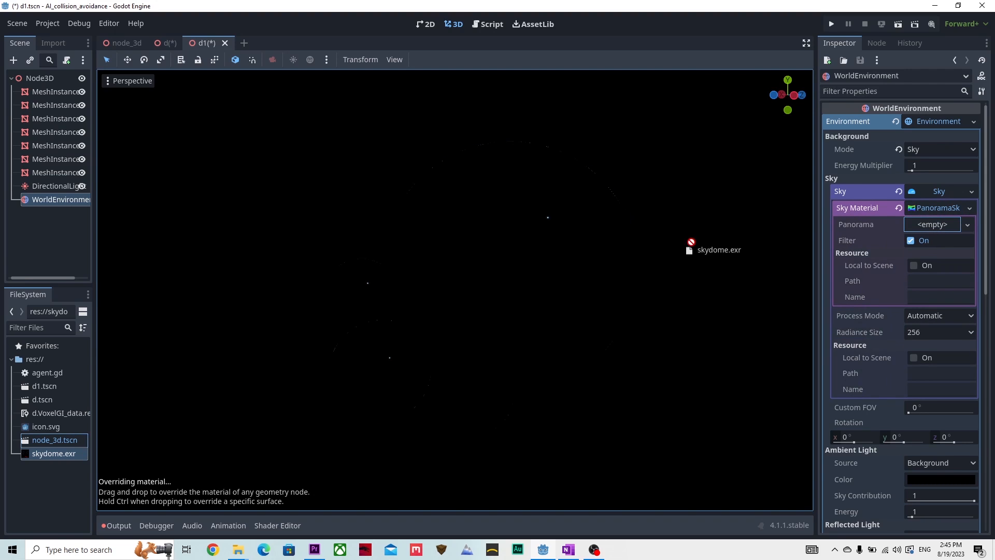
pyautogui.moveTo(925, 234); pyautogui.dragTo(928, 232)
pyautogui.scroll(1, 608, 278)
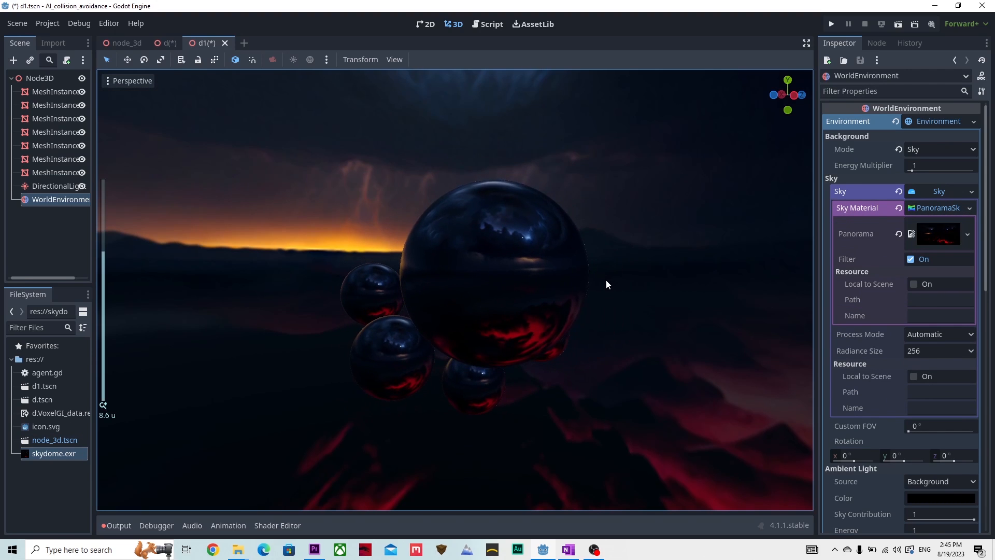
# Step: Raise the sky background's energy multiplier to 2.15 and inspect the brighter reflections on the spheres
pyautogui.moveTo(925, 165); pyautogui.dragTo(953, 165)
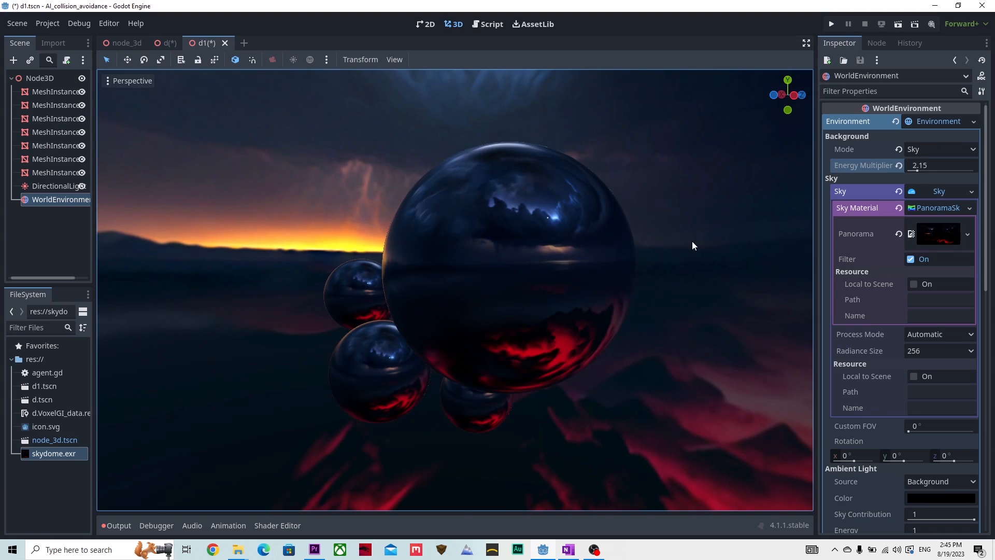
pyautogui.moveTo(692, 241); pyautogui.dragTo(481, 202)
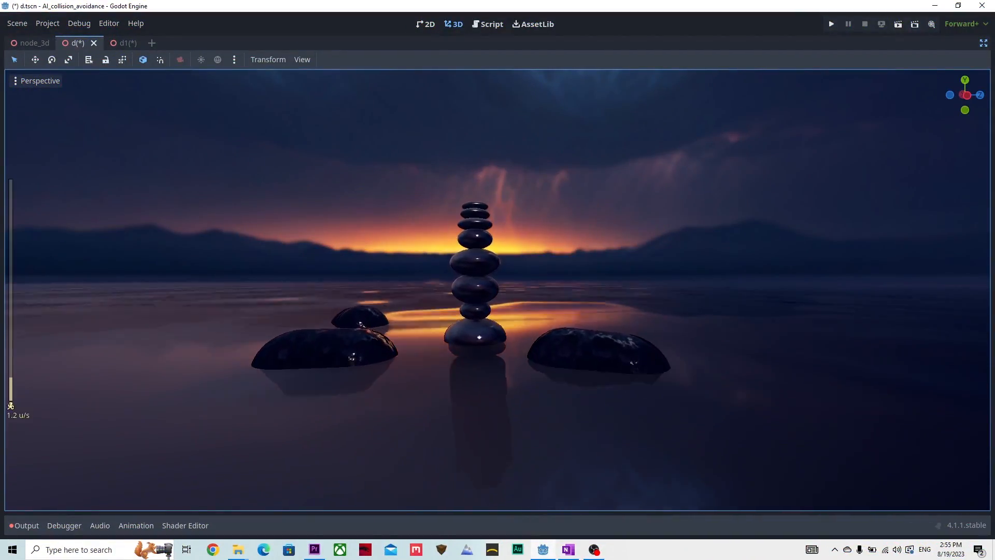
# Step: Examine the skydome and its reflections around the stacked-stones scene, including the clouds overhead
pyautogui.press('w')
pyautogui.press('a')
pyautogui.press('s')
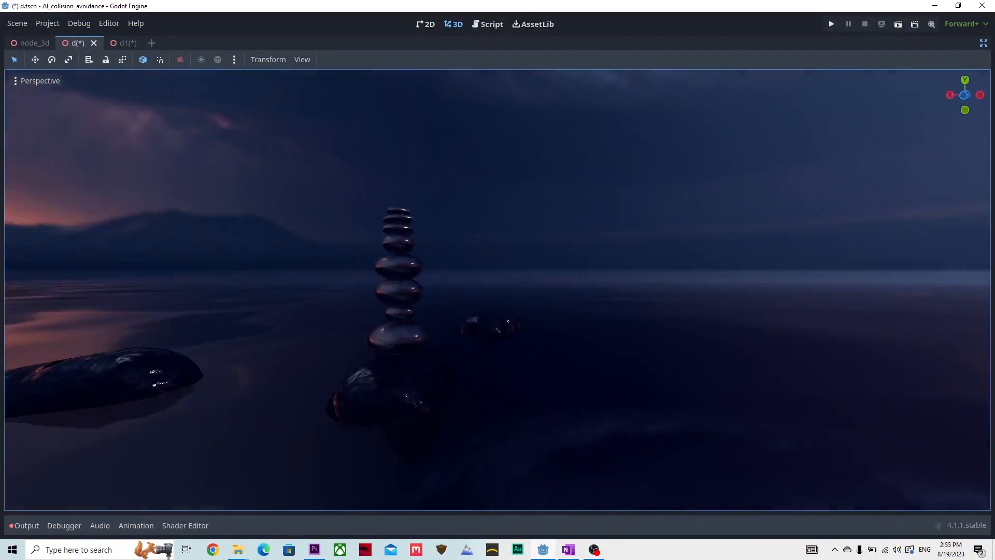
pyautogui.press('a')
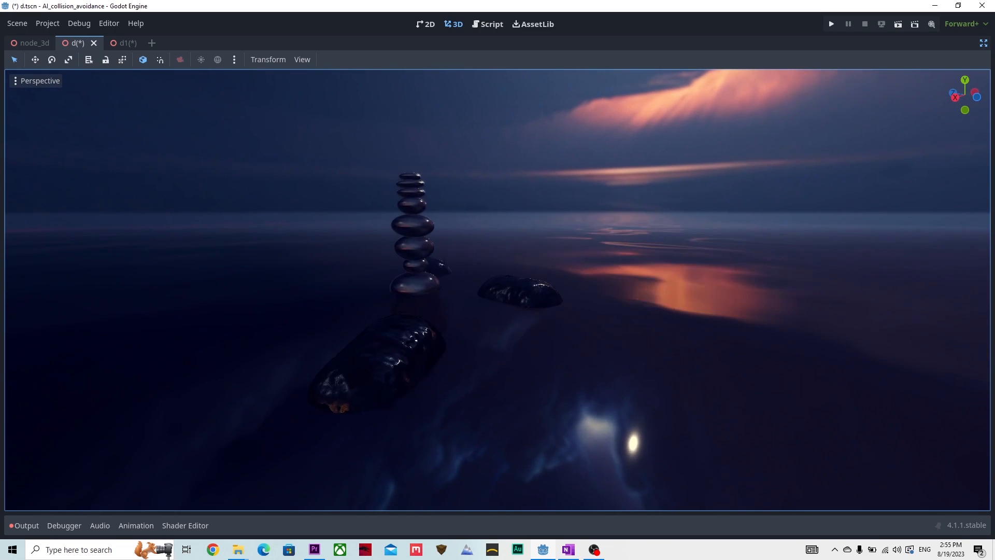
pyautogui.press('a')
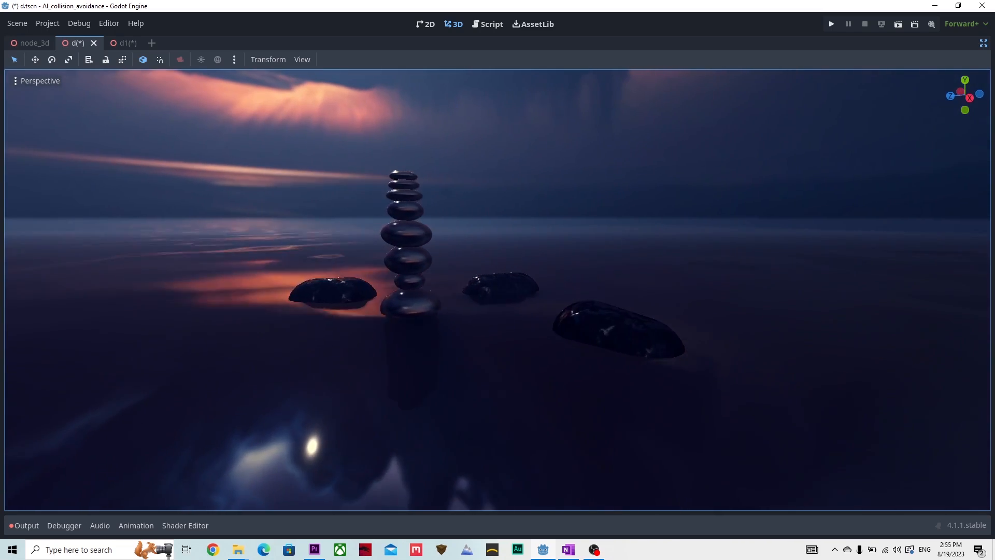
pyautogui.press('a')
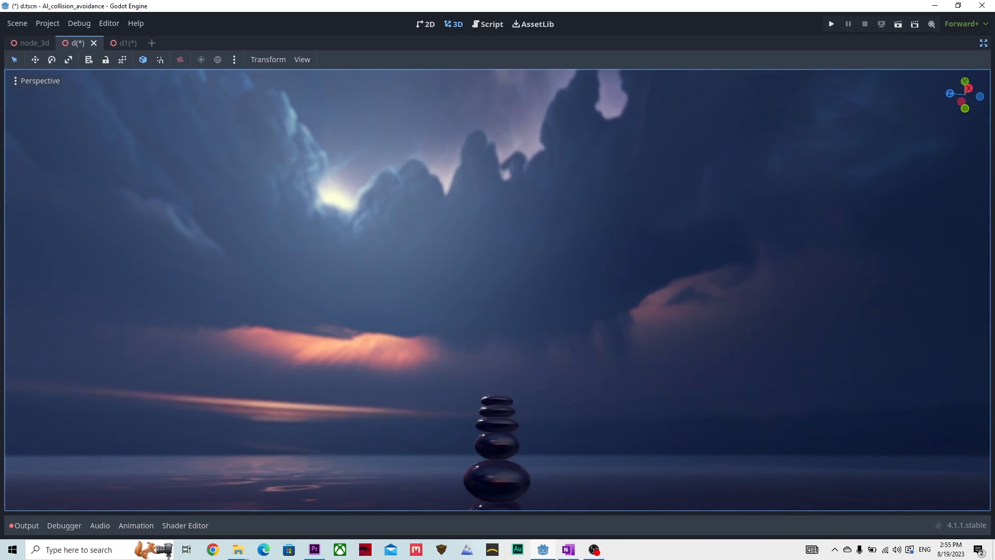
pyautogui.press('a')
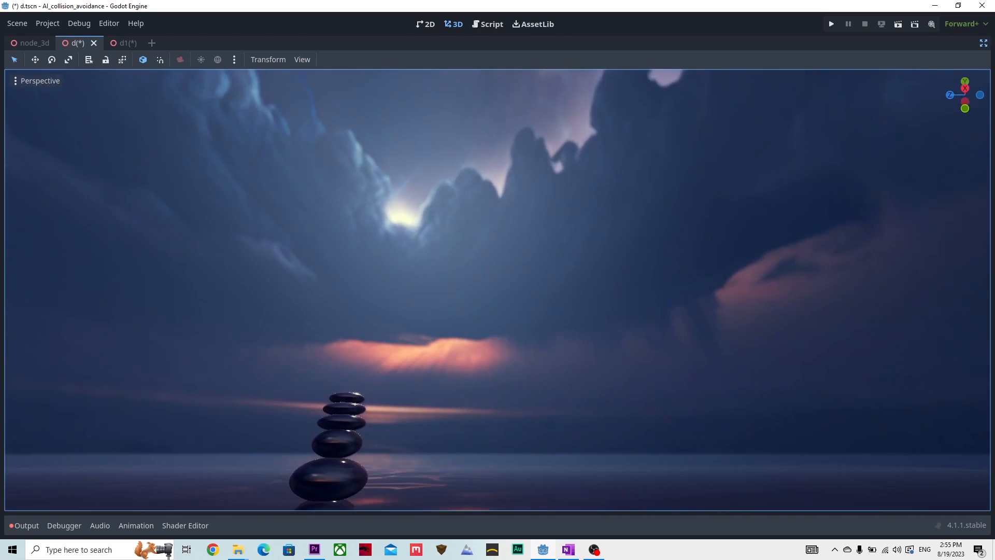
pyautogui.press('a')
# Step: Set the background energy multiplier of the stacked-stones scene's environment to 3.98, and return to the expanded viewport
pyautogui.click(983, 43)
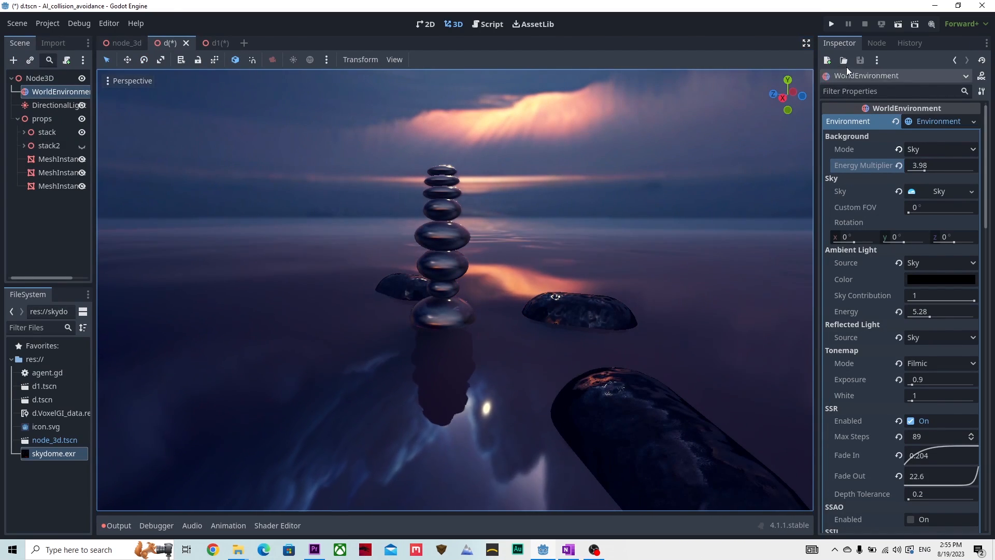
pyautogui.click(807, 43)
# Step: Inspect the brightened sky from all sides of the stone stack, including the sunset horizon and the water reflections, and restore the docks
pyautogui.press('a')
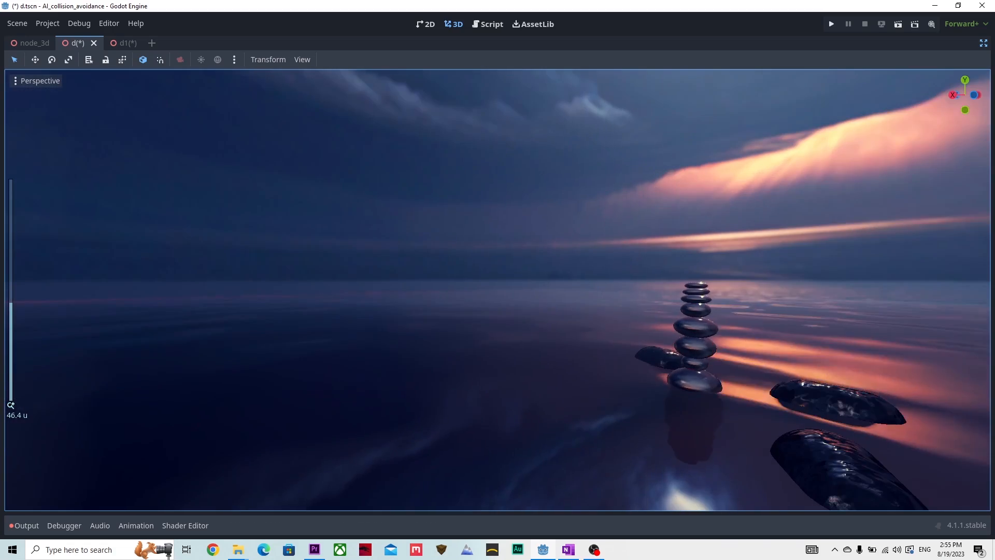
pyautogui.press('w')
pyautogui.press('a')
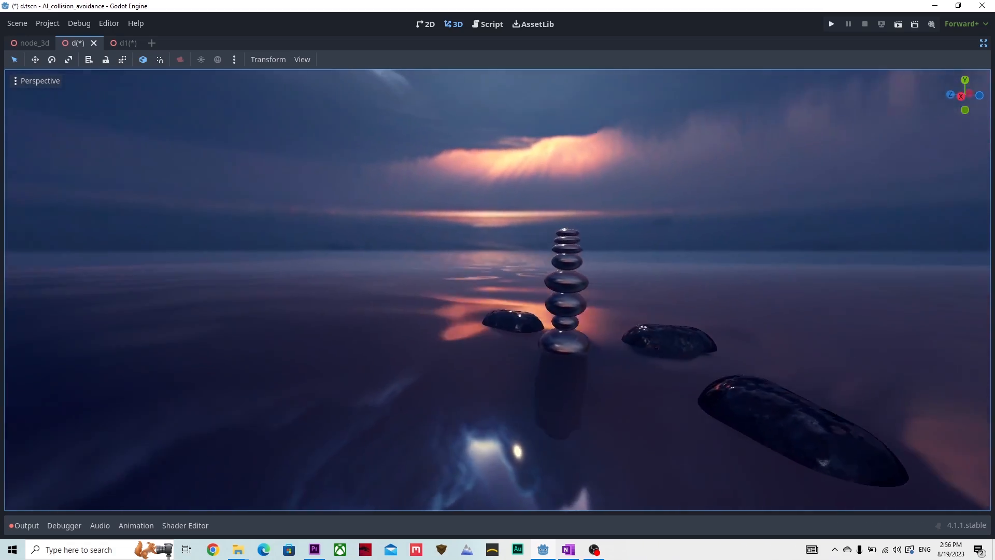
pyautogui.press('a')
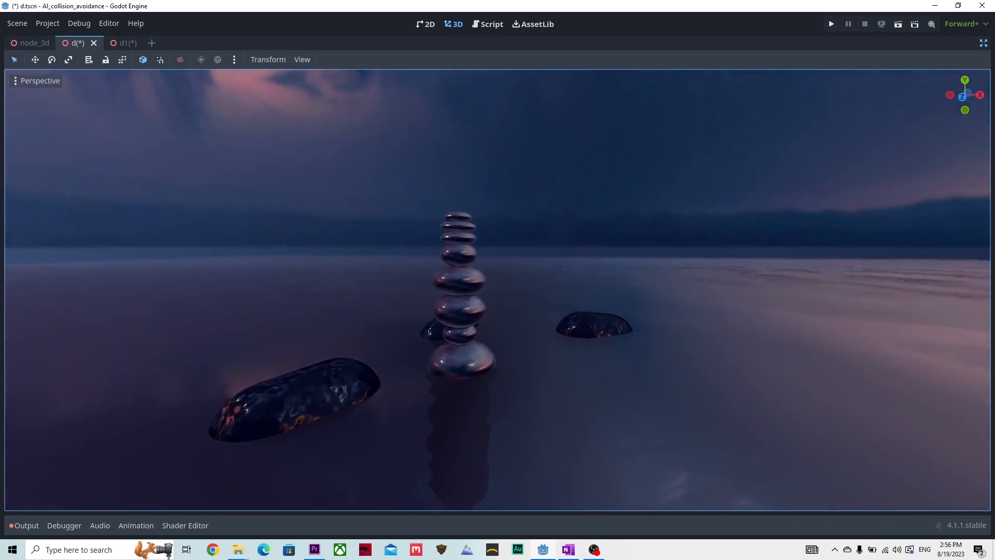
pyautogui.press('a')
pyautogui.press('w')
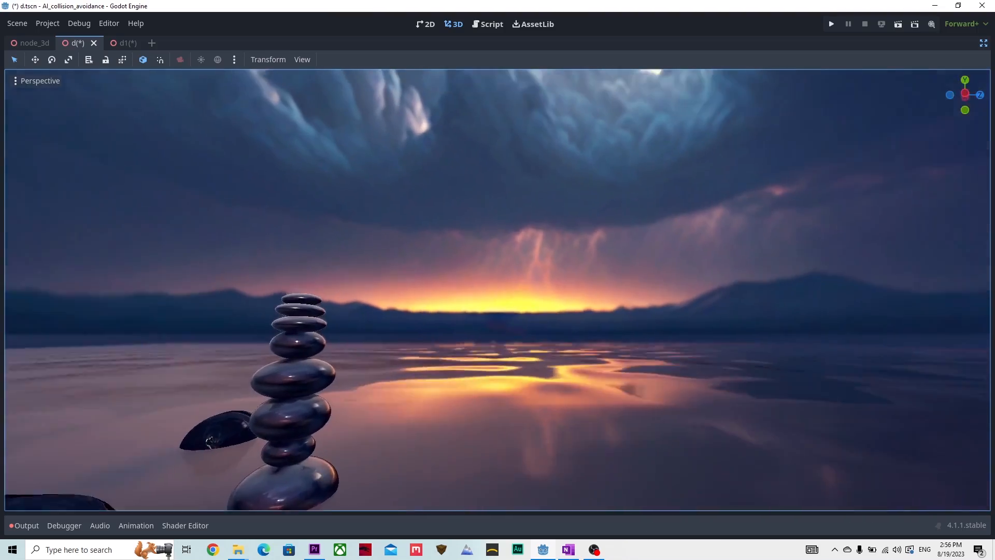
pyautogui.press('a')
pyautogui.press('s')
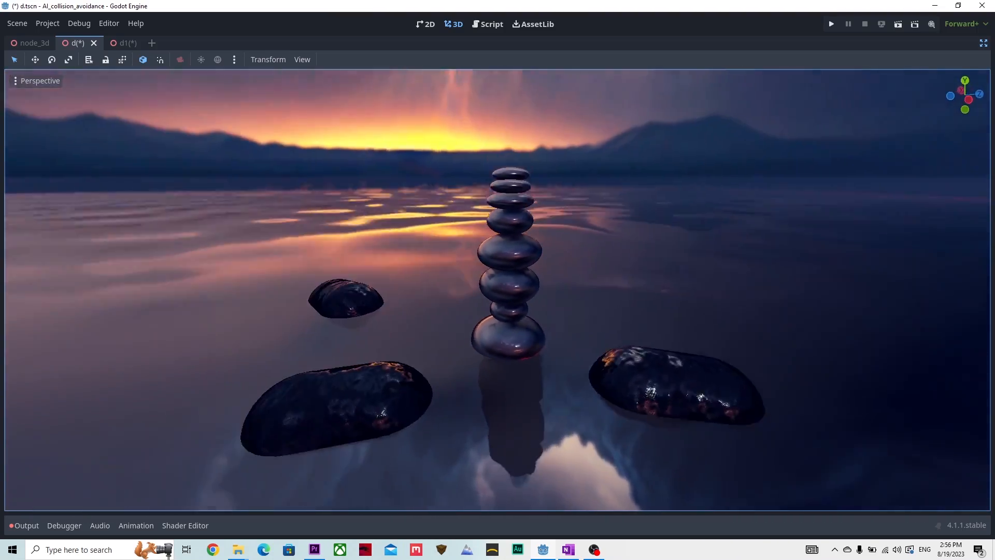
pyautogui.press('w')
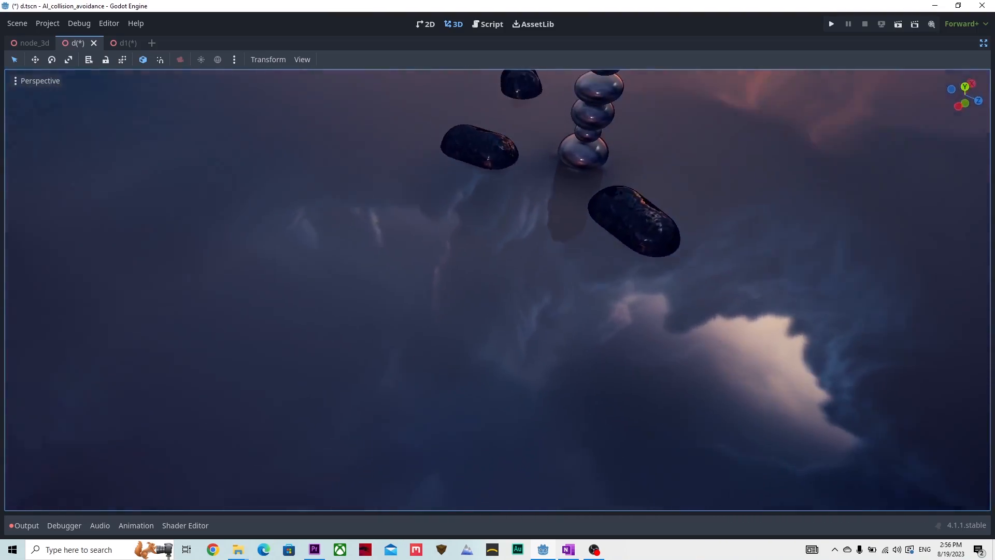
pyautogui.press('s')
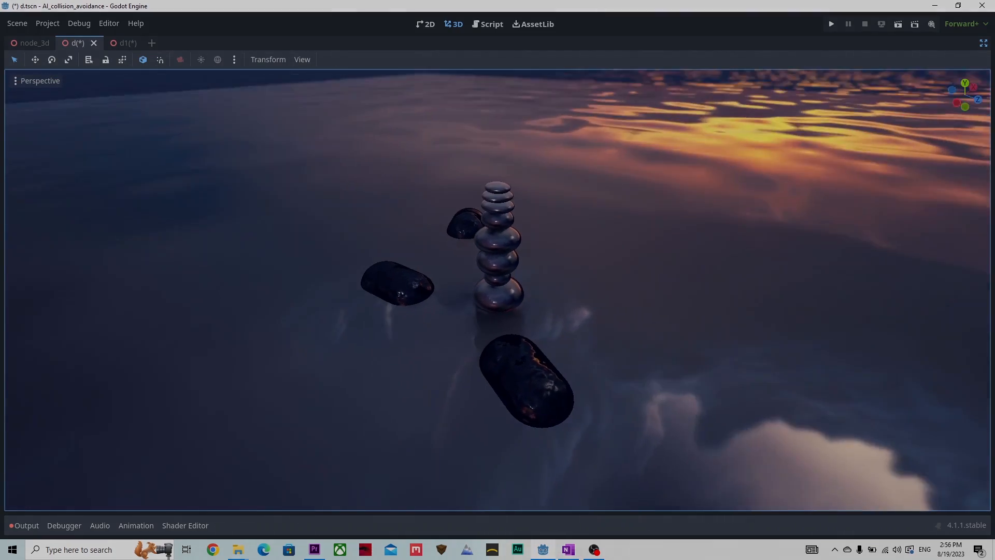
pyautogui.press('w')
pyautogui.press('s')
pyautogui.press('w')
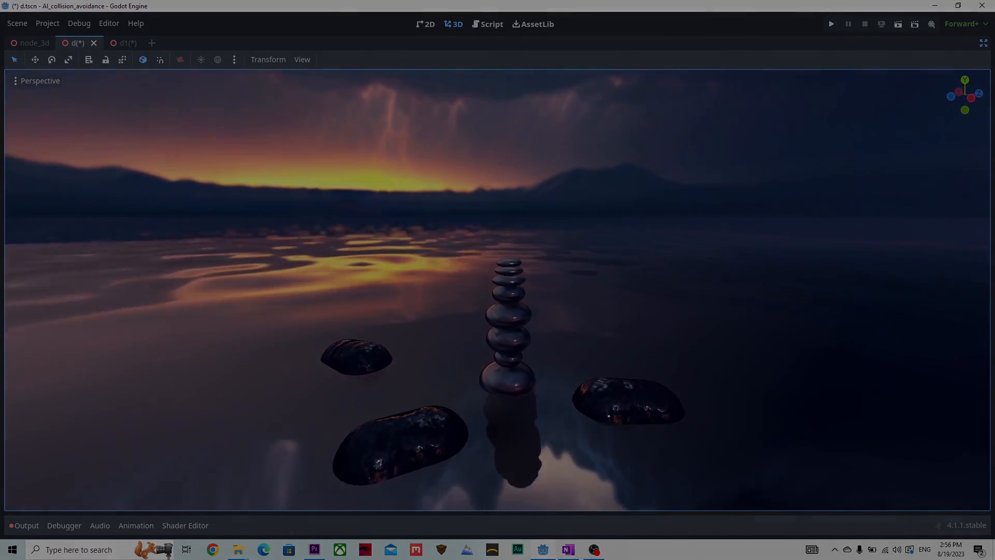
pyautogui.click(984, 44)
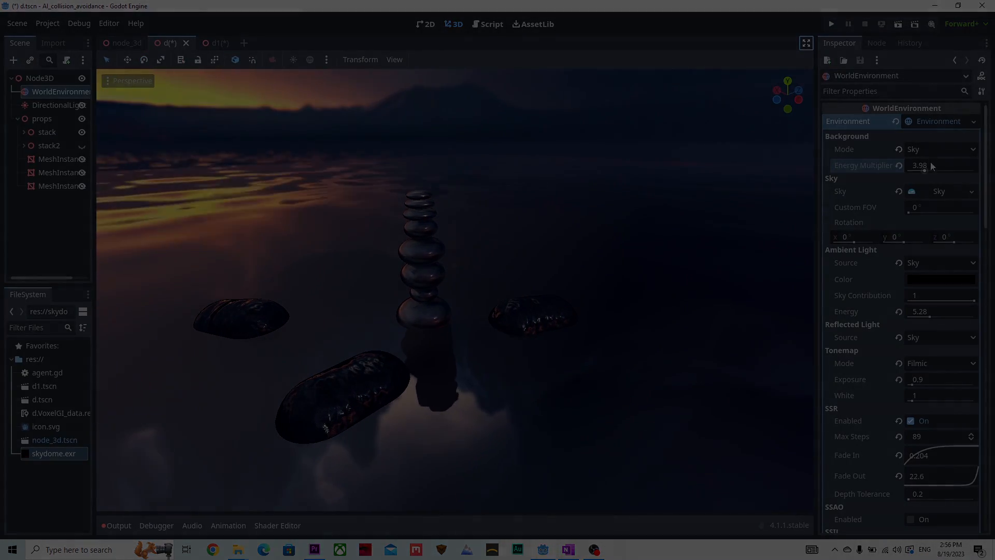